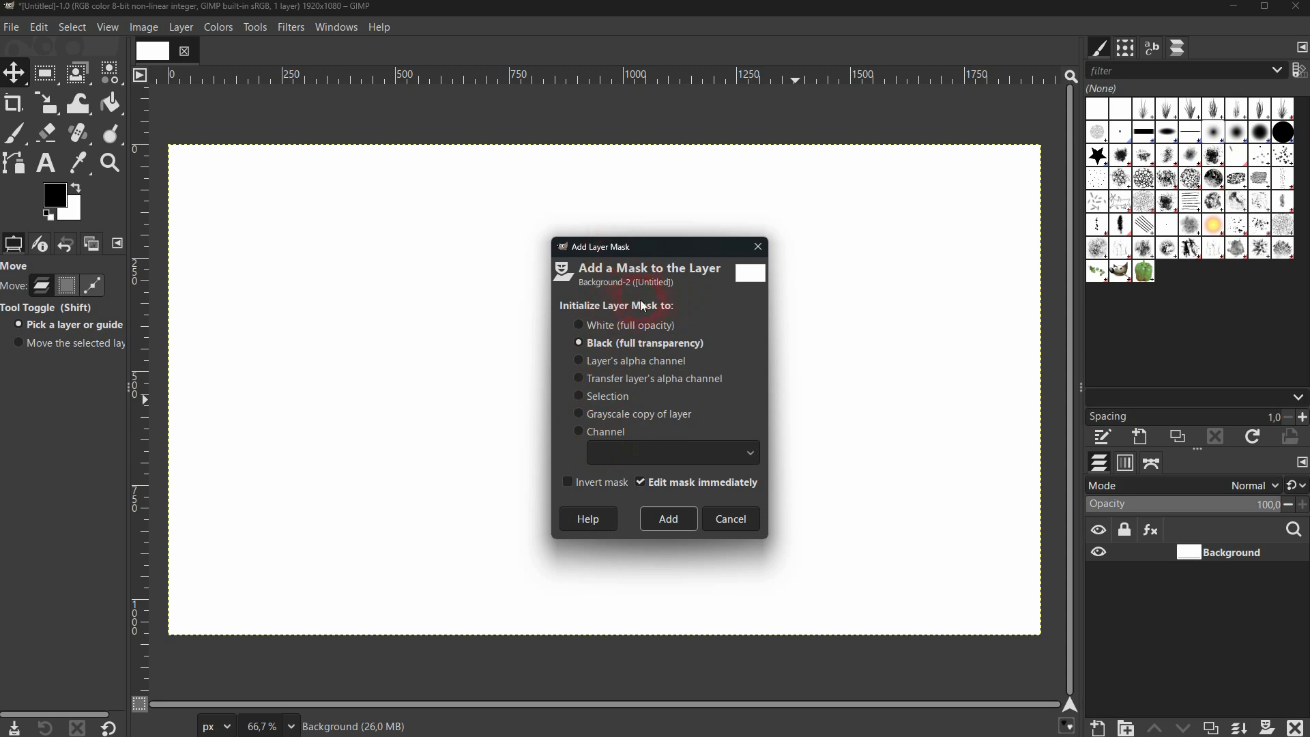
Add a black (full transparency) mask to the Background layer and delete that mask again
click(645, 325)
click(649, 344)
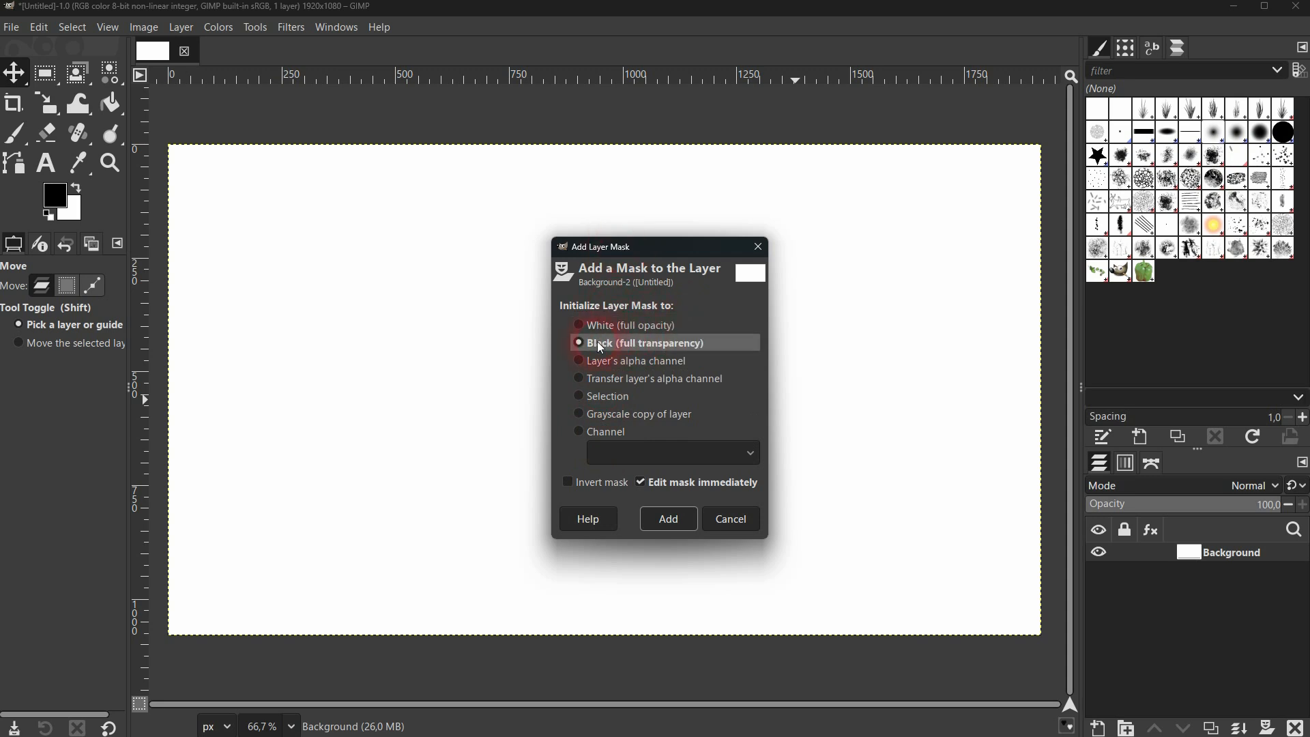
click(672, 520)
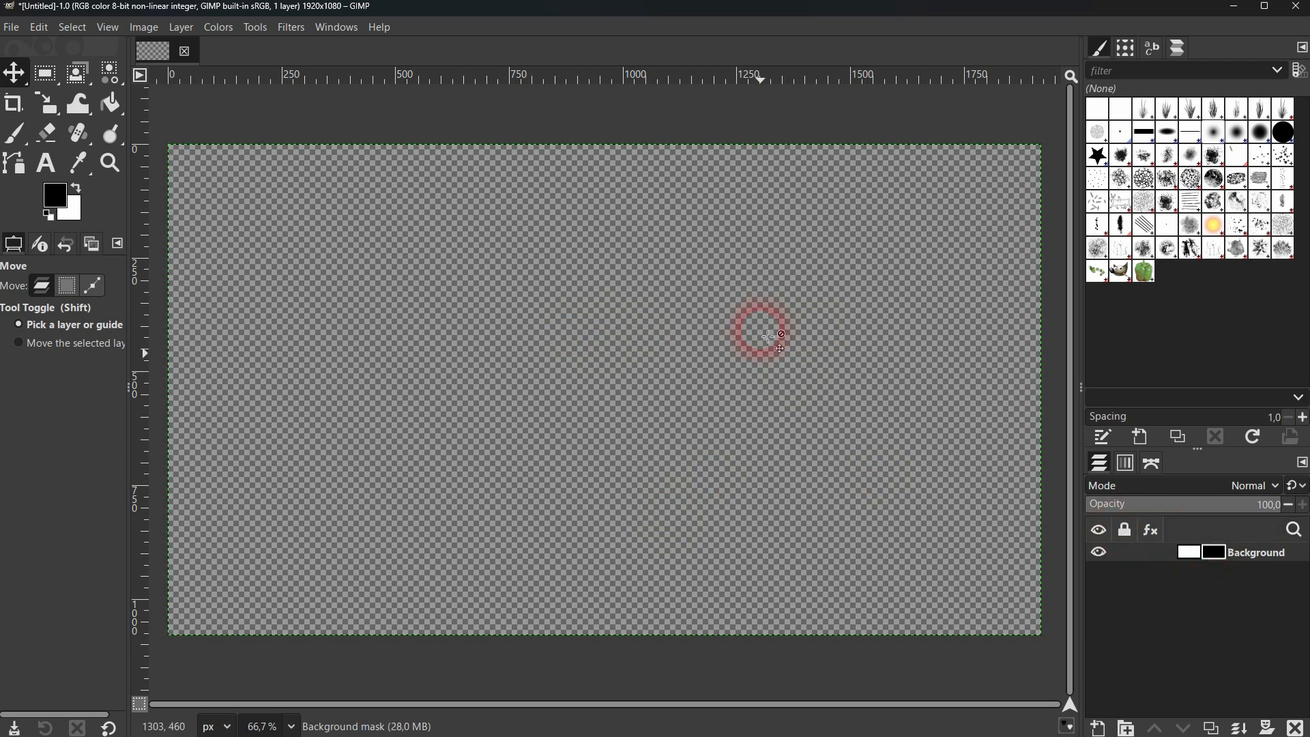
right_click(1218, 556)
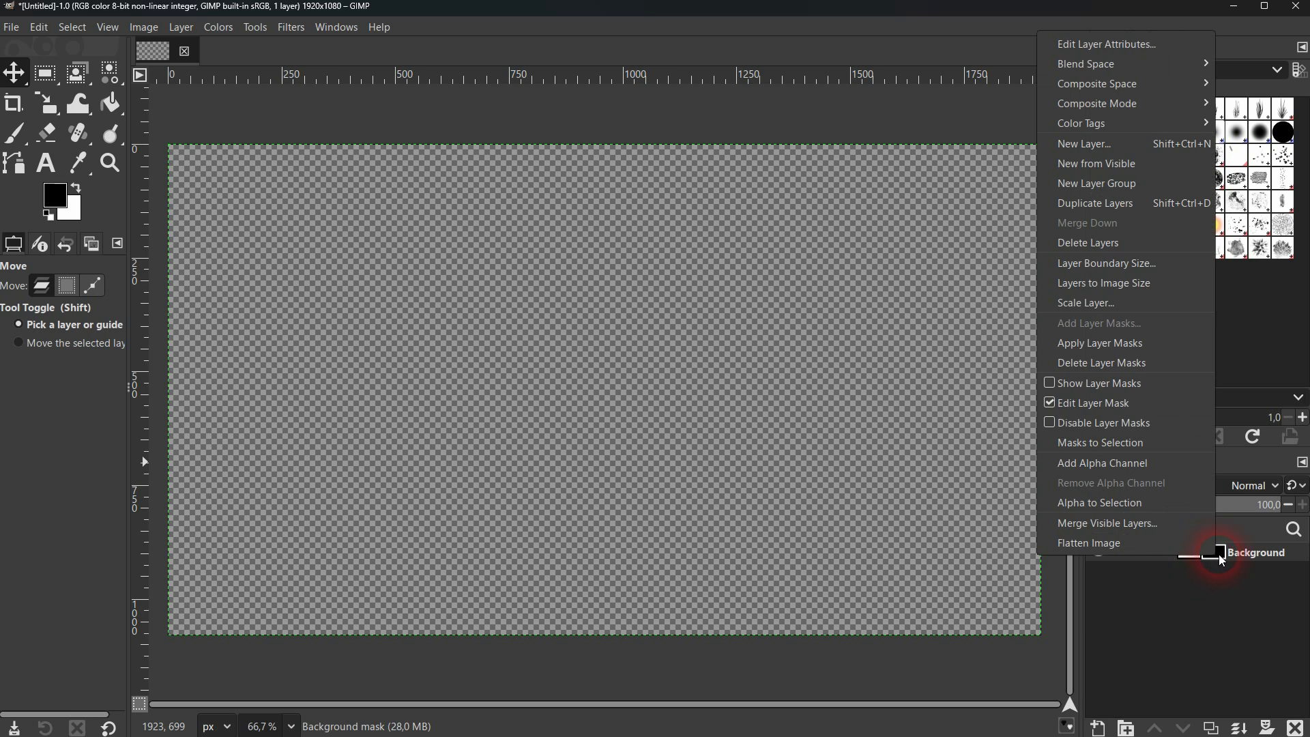
click(1160, 363)
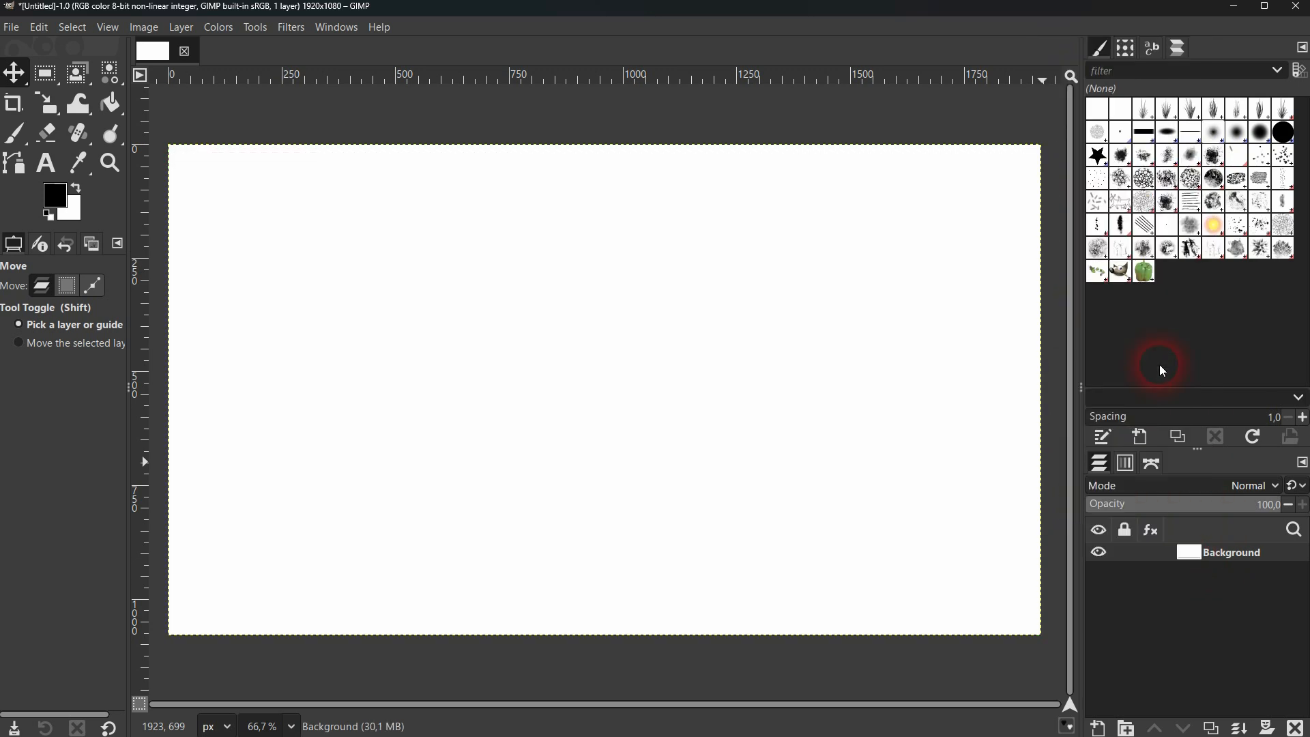
Add a white (full opacity) mask to the Background layer, trying both its layer and mask as edit target, and delete the mask
click(1268, 728)
click(598, 325)
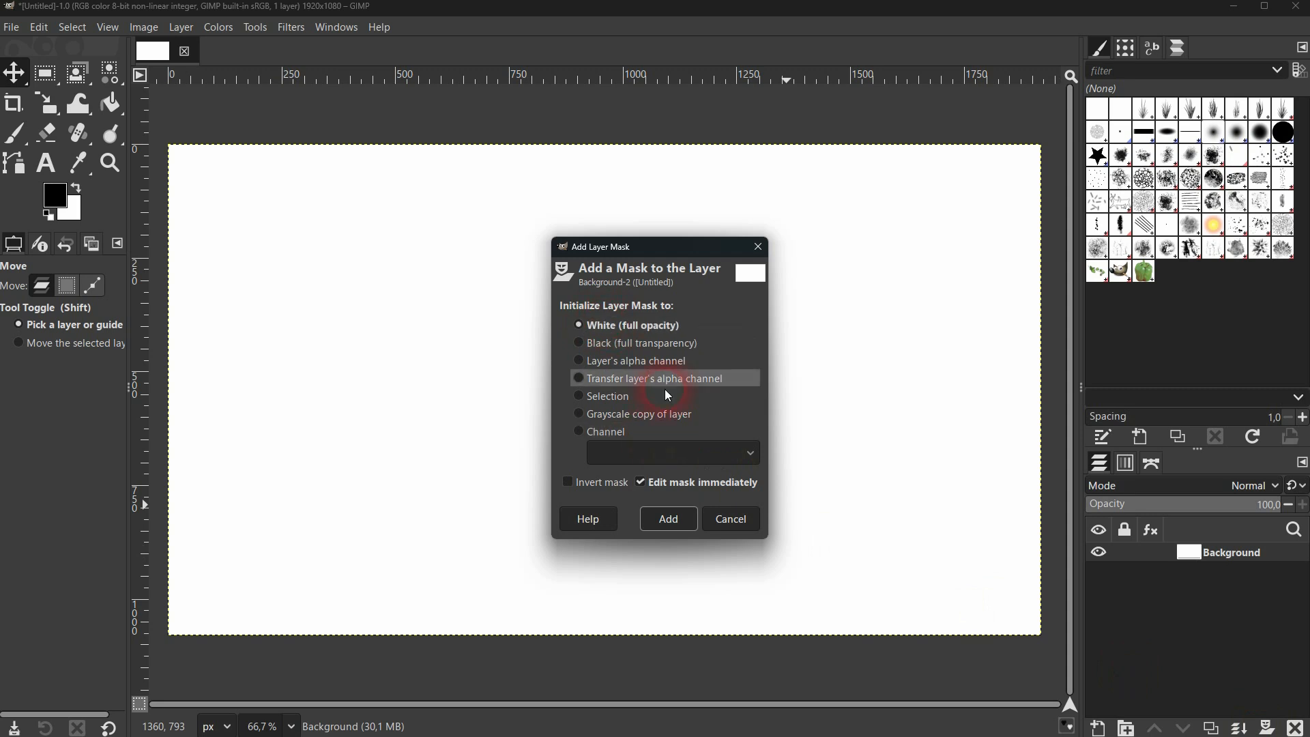
click(669, 518)
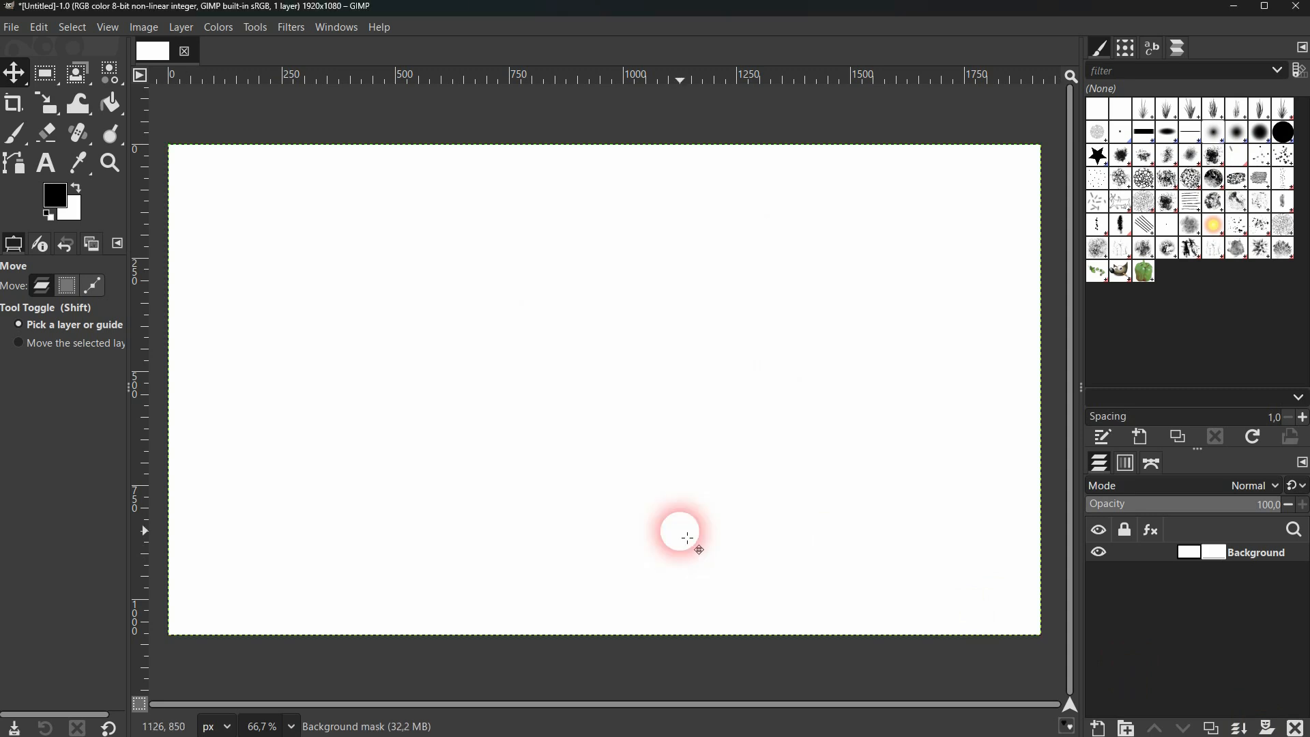
click(1189, 552)
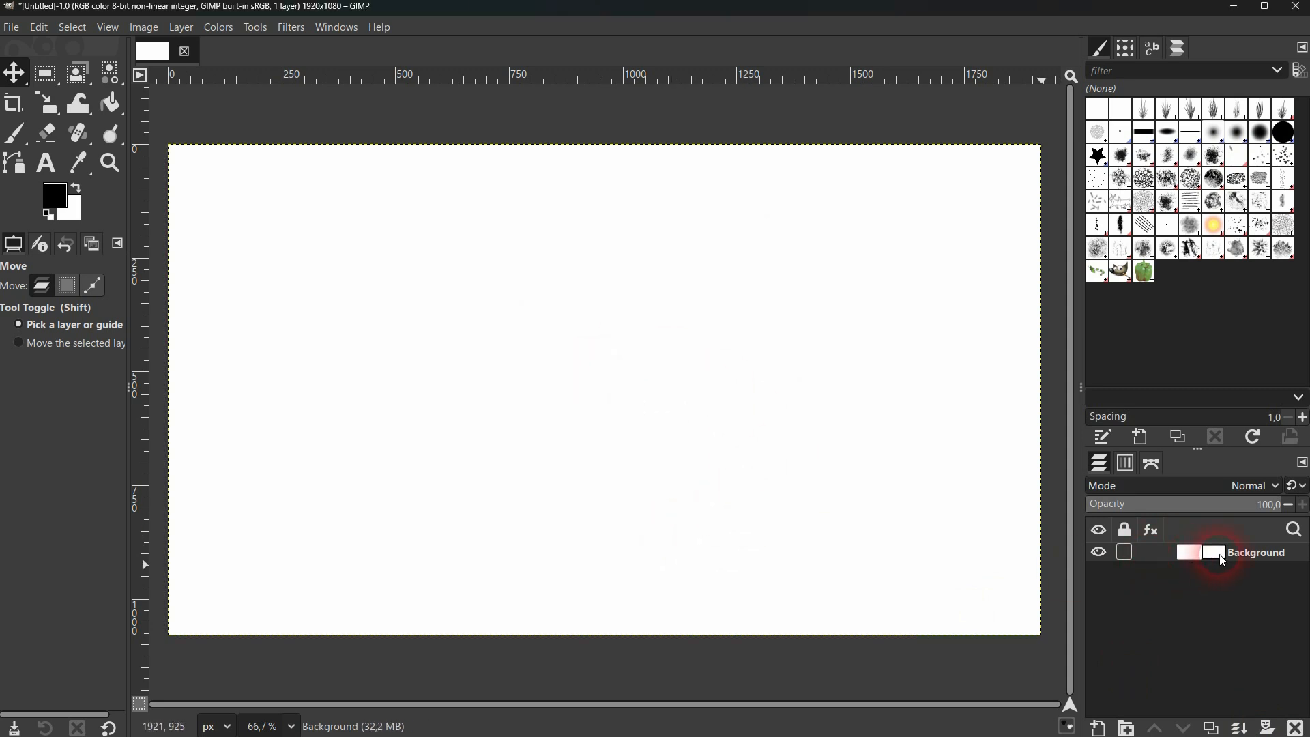
click(1222, 558)
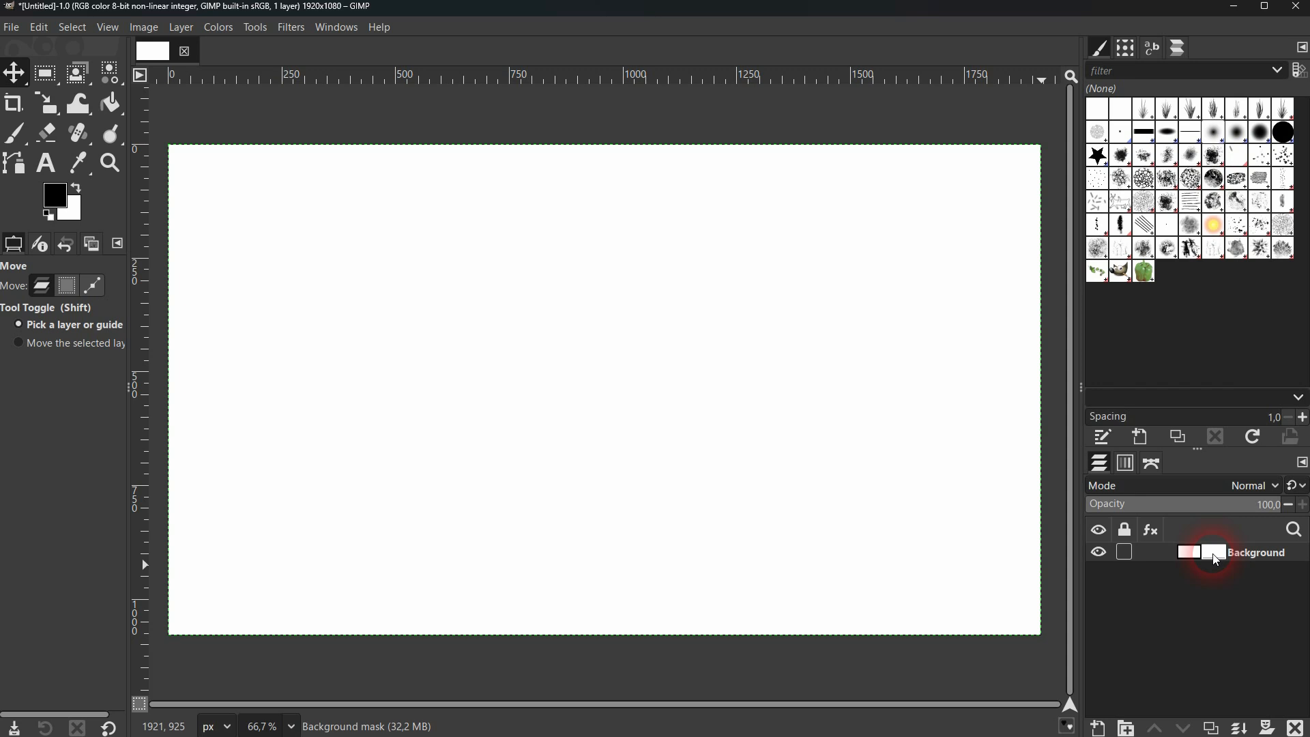
click(1294, 702)
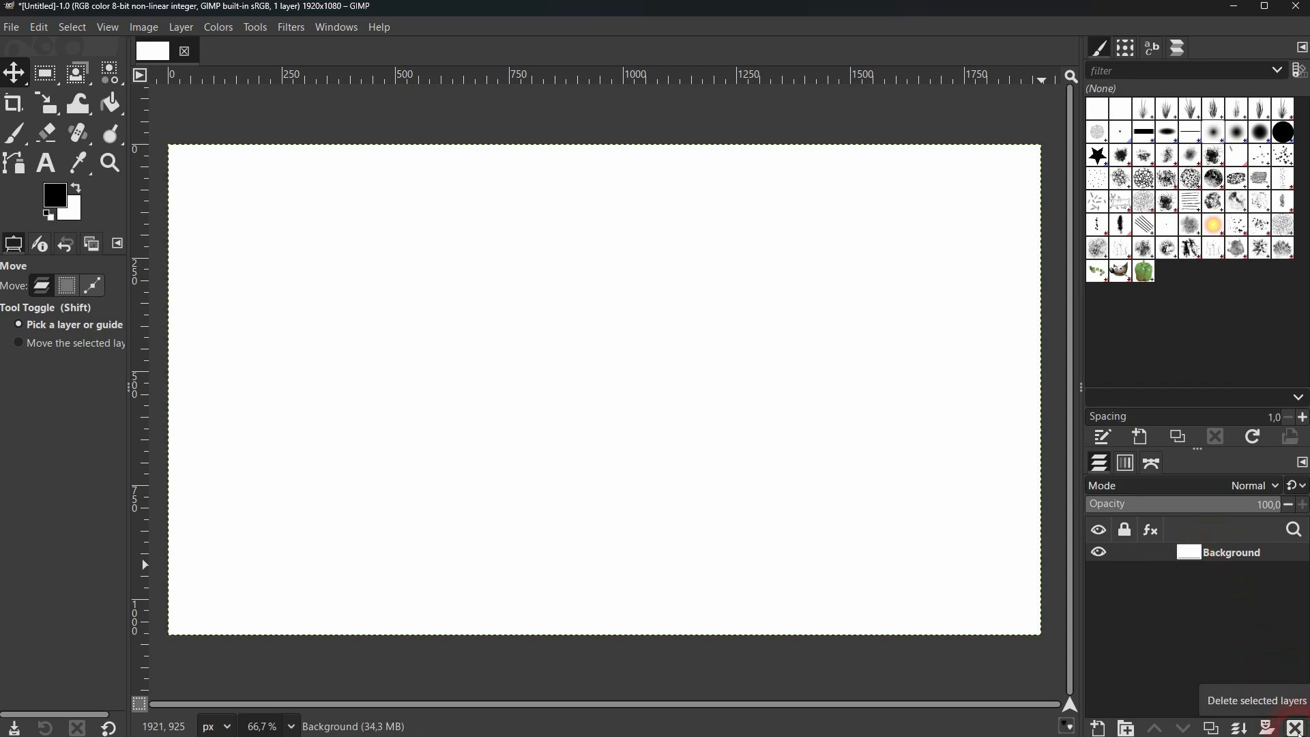
click(1297, 729)
Set the foreground color to pure red (ff0000) and bucket-fill the Background layer with it
click(56, 197)
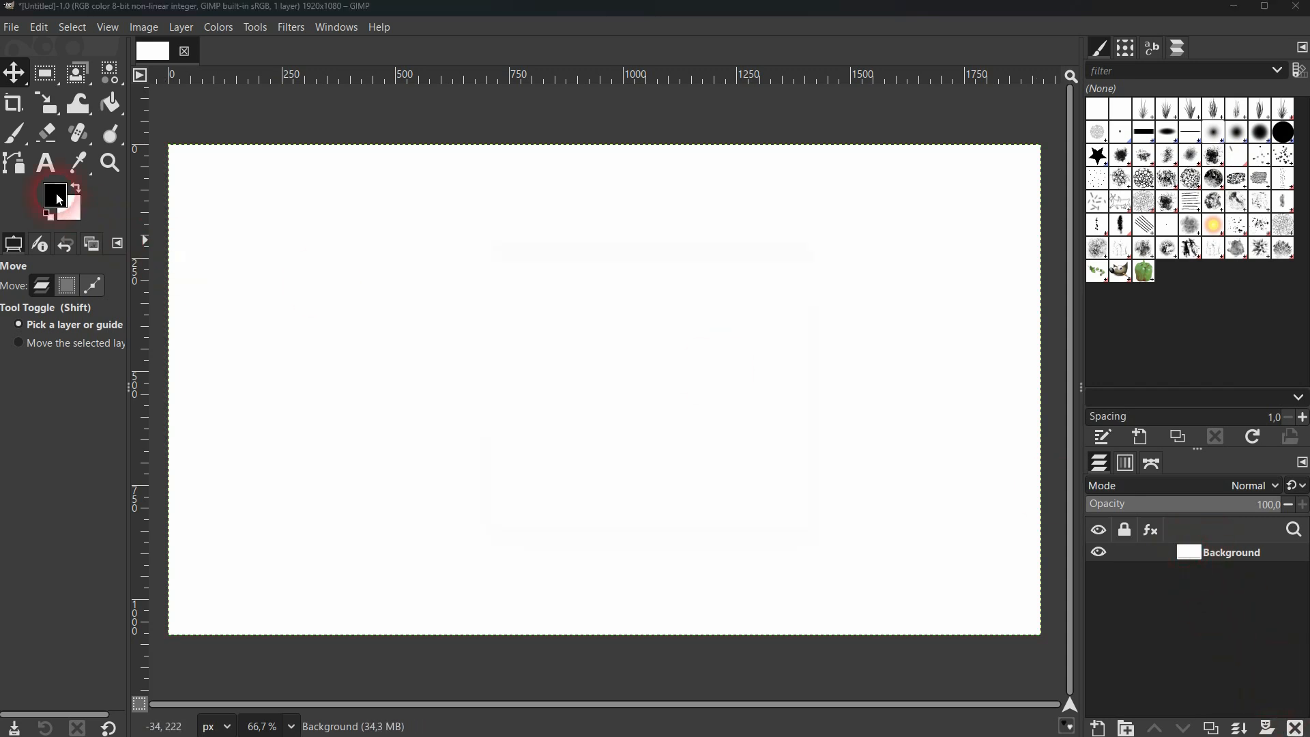
drag(551, 315, 686, 252)
click(751, 541)
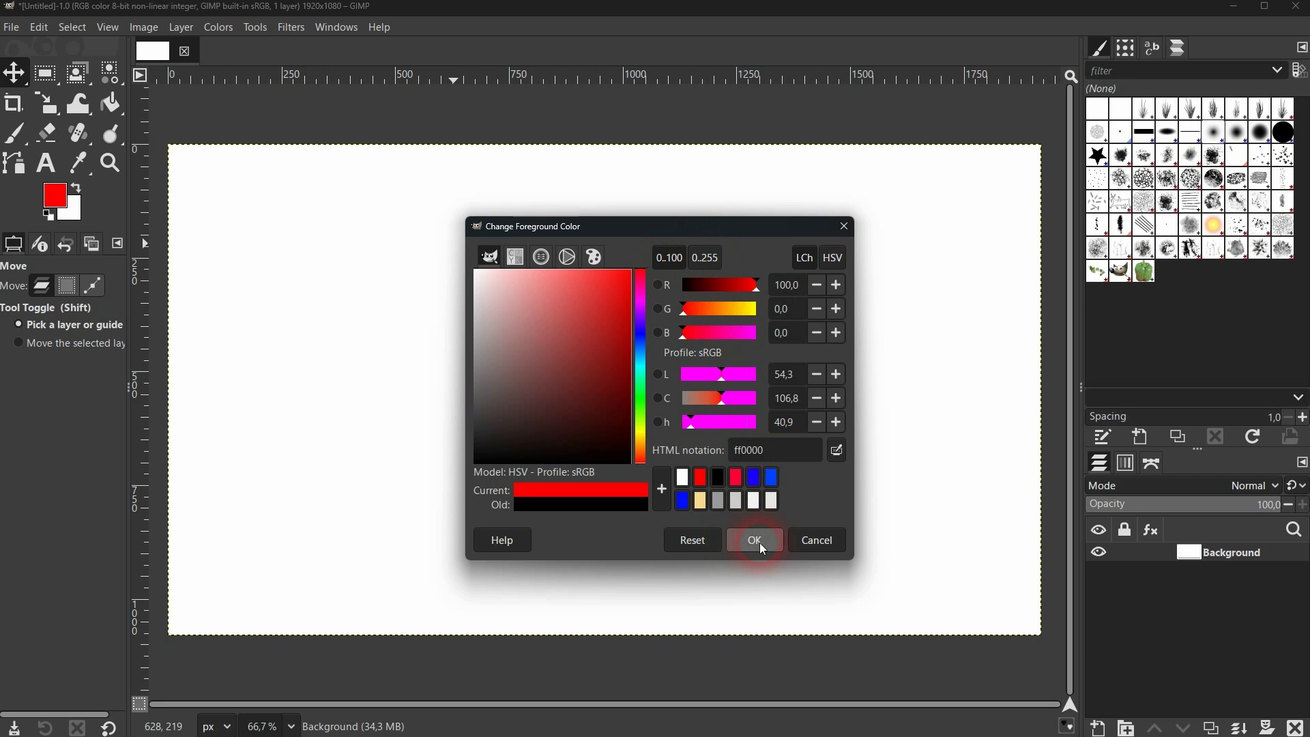
click(112, 104)
click(450, 375)
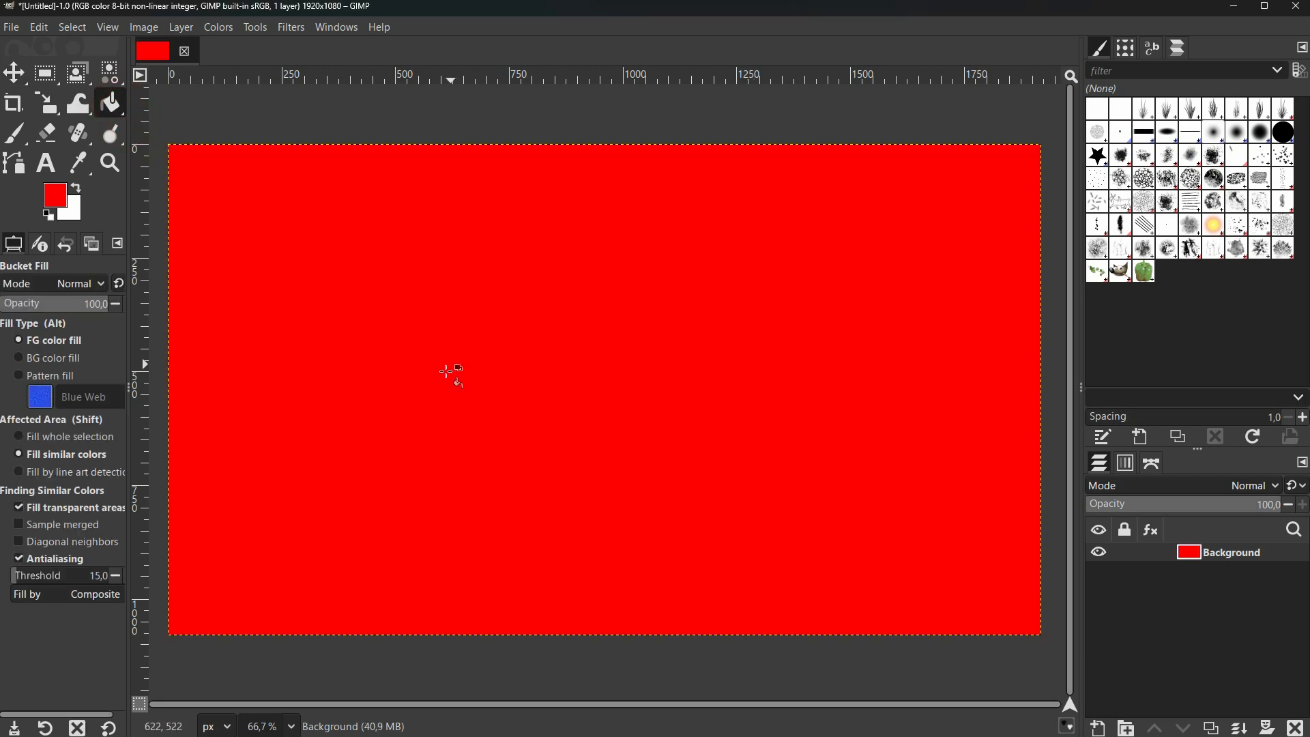
Add a white (full opacity) mask to the red Background layer and make the mask the active editing target
click(13, 72)
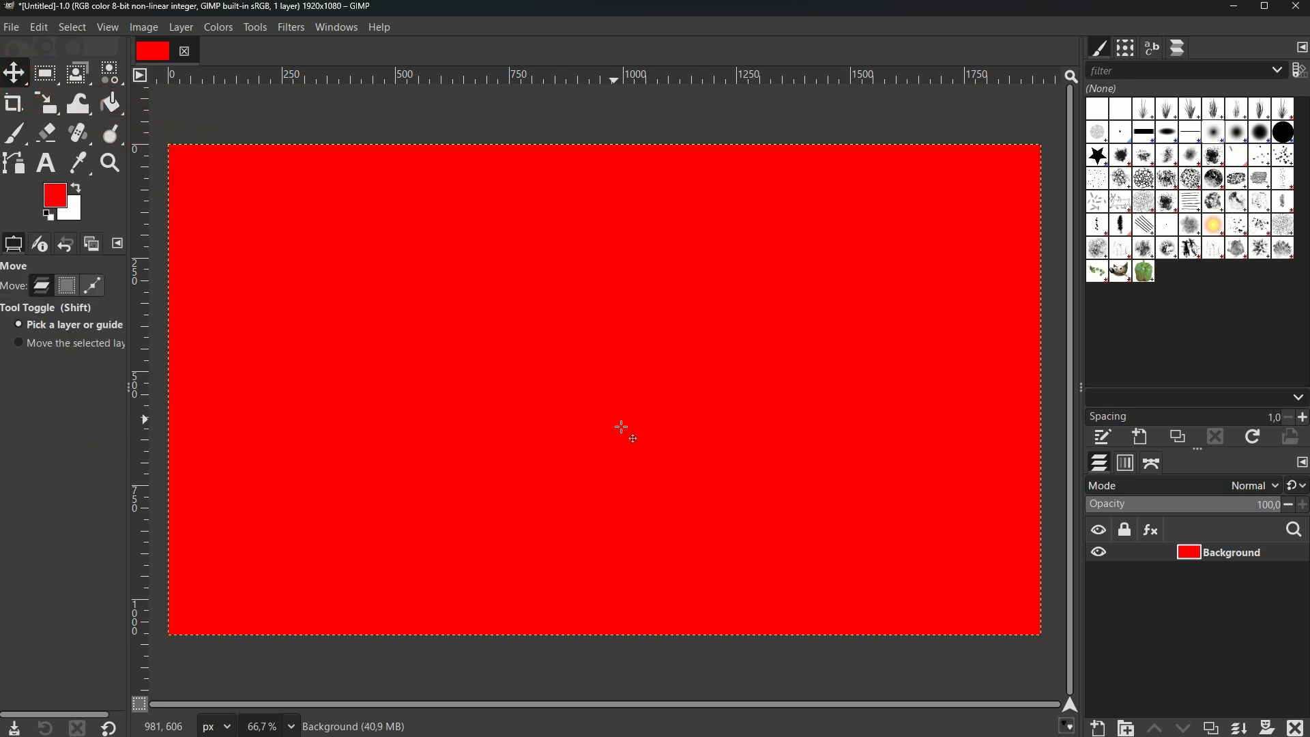
click(1269, 728)
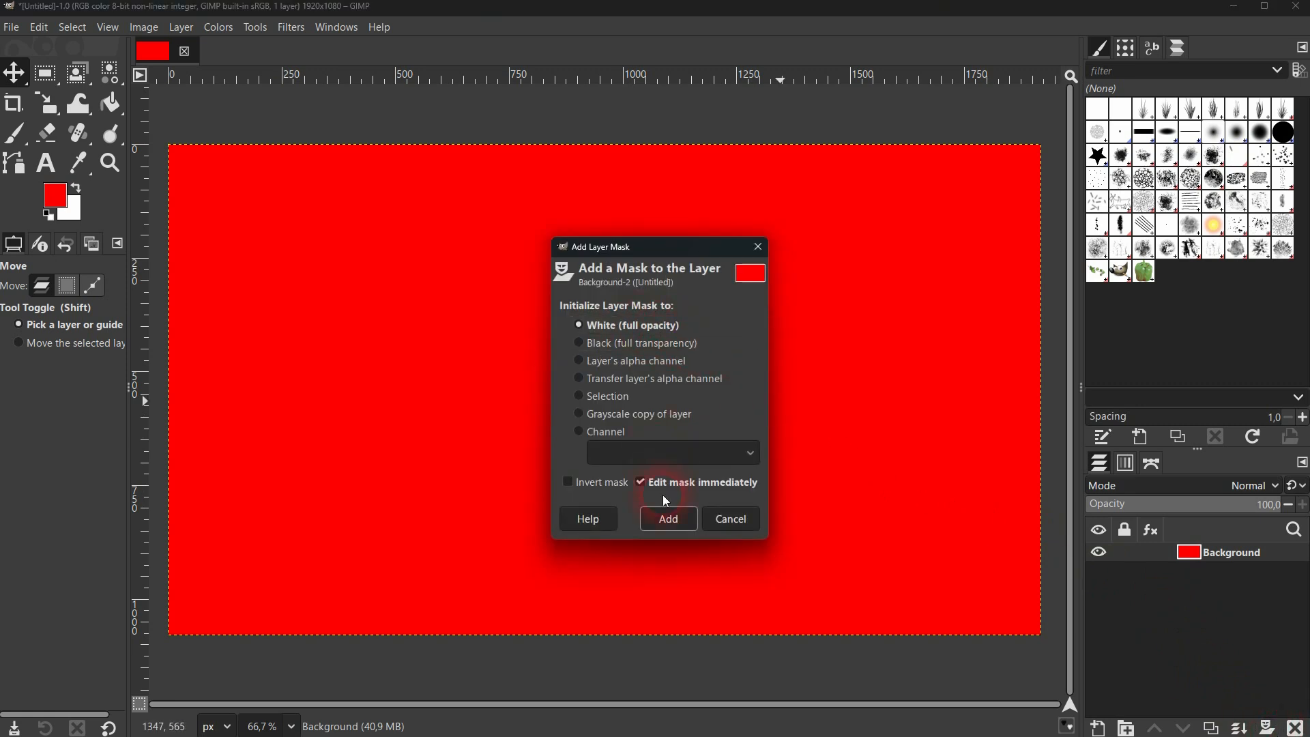
click(667, 518)
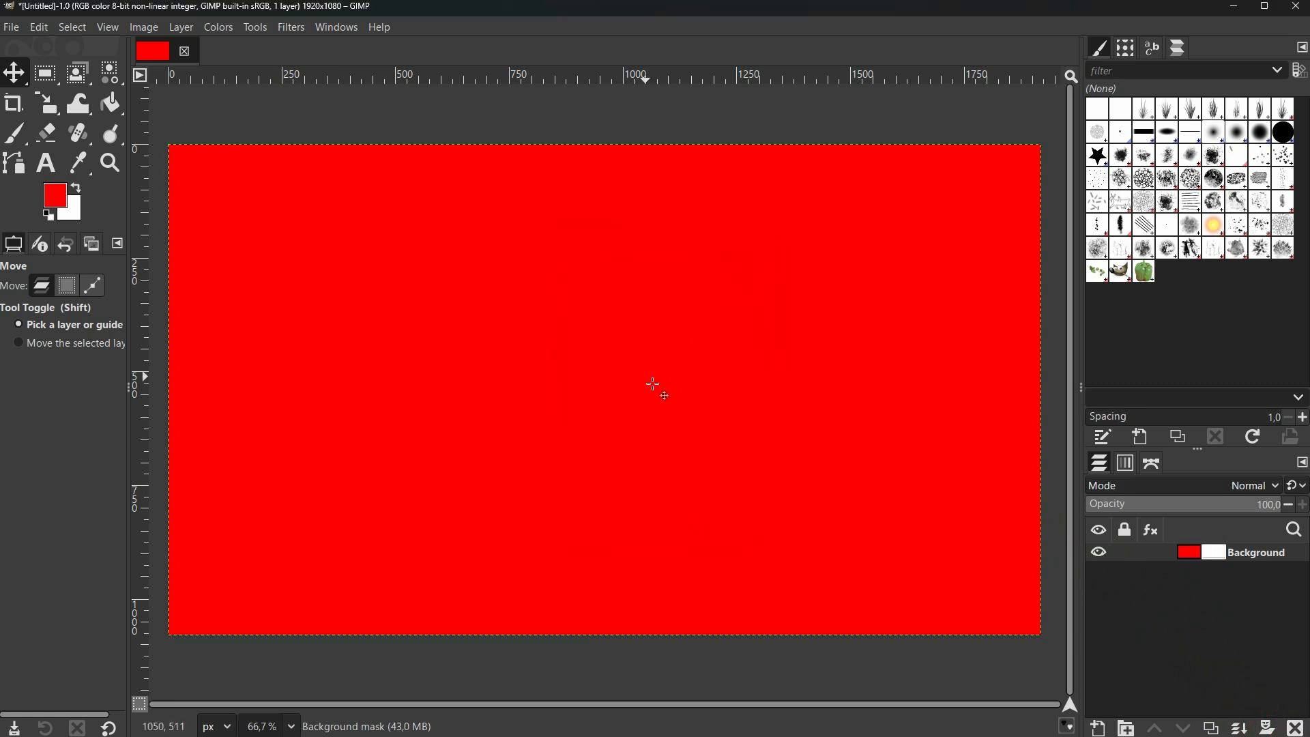
click(1187, 558)
click(1214, 558)
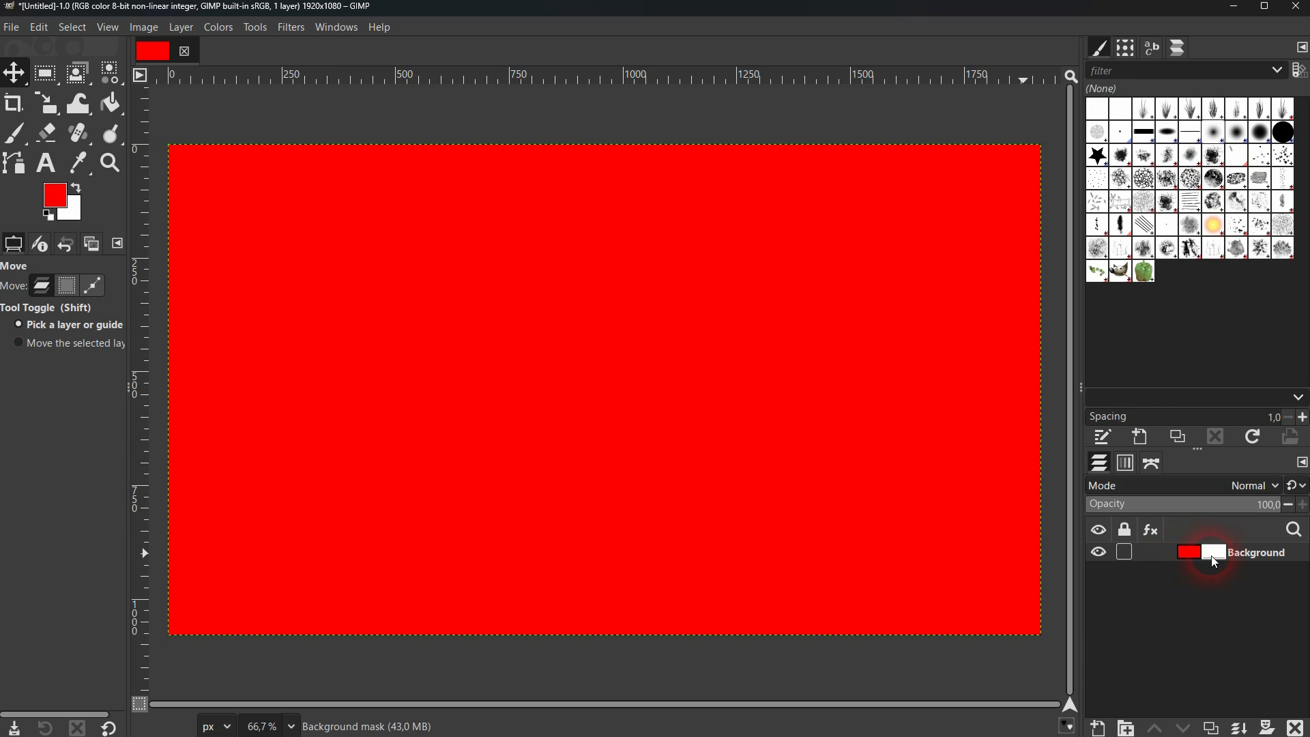
Reset the colors to default black and white and paint a black zigzag on the layer mask with the size 51 Paintbrush
click(17, 144)
click(47, 215)
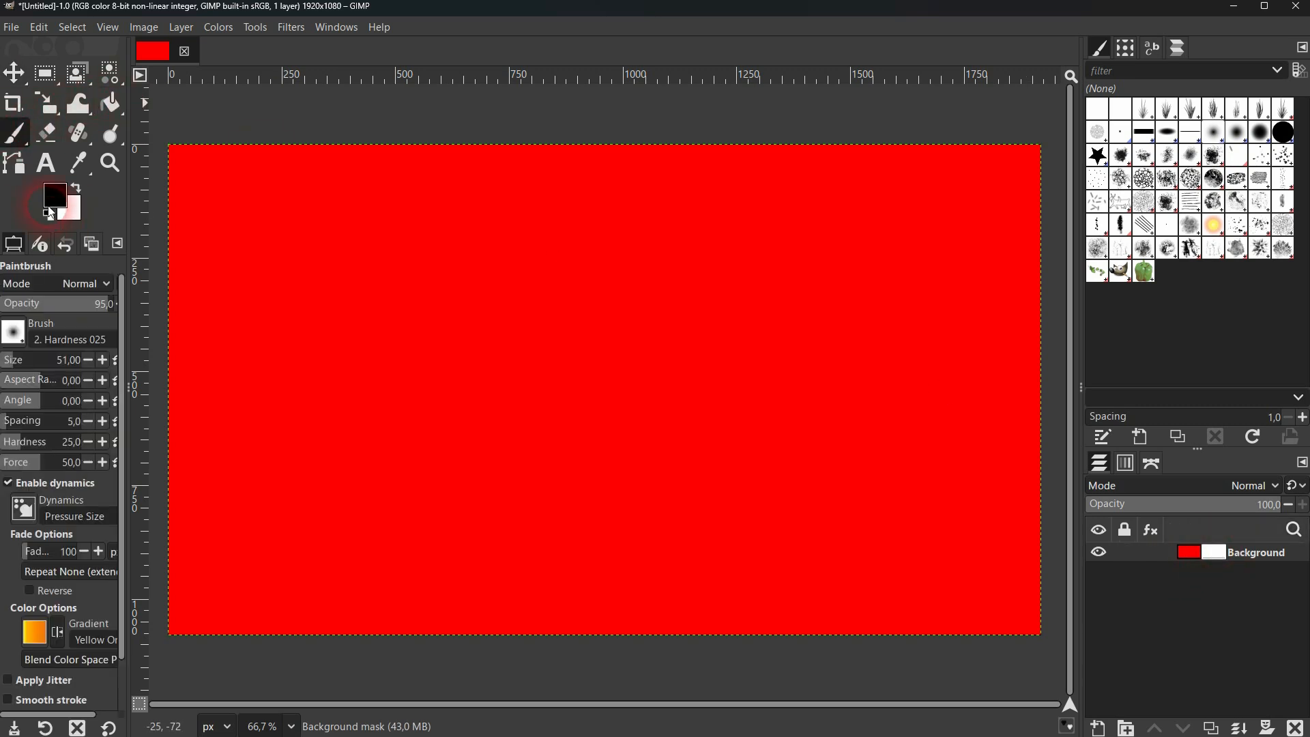
click(78, 189)
click(77, 190)
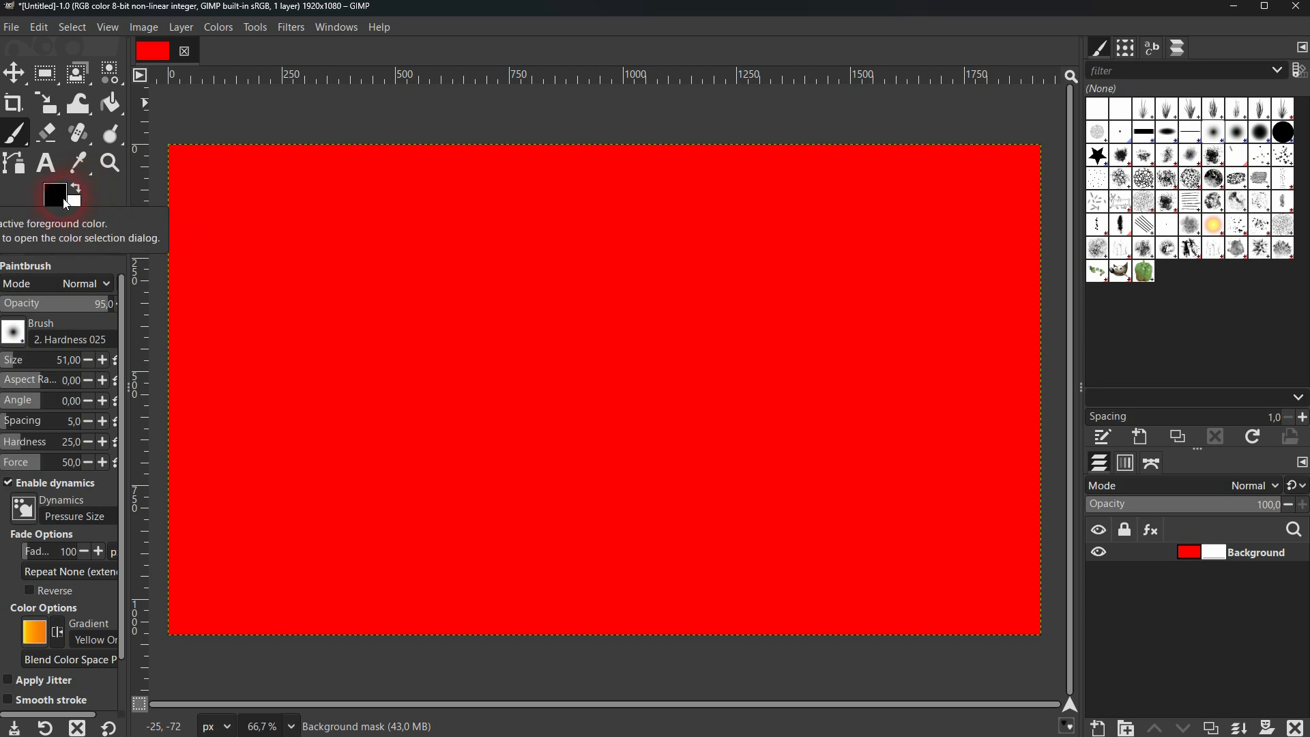
mouse_move(614, 281)
mouse_down()
mouse_move(413, 408)
mouse_move(855, 305)
mouse_move(773, 398)
mouse_move(573, 497)
mouse_move(516, 552)
mouse_move(890, 535)
mouse_up()
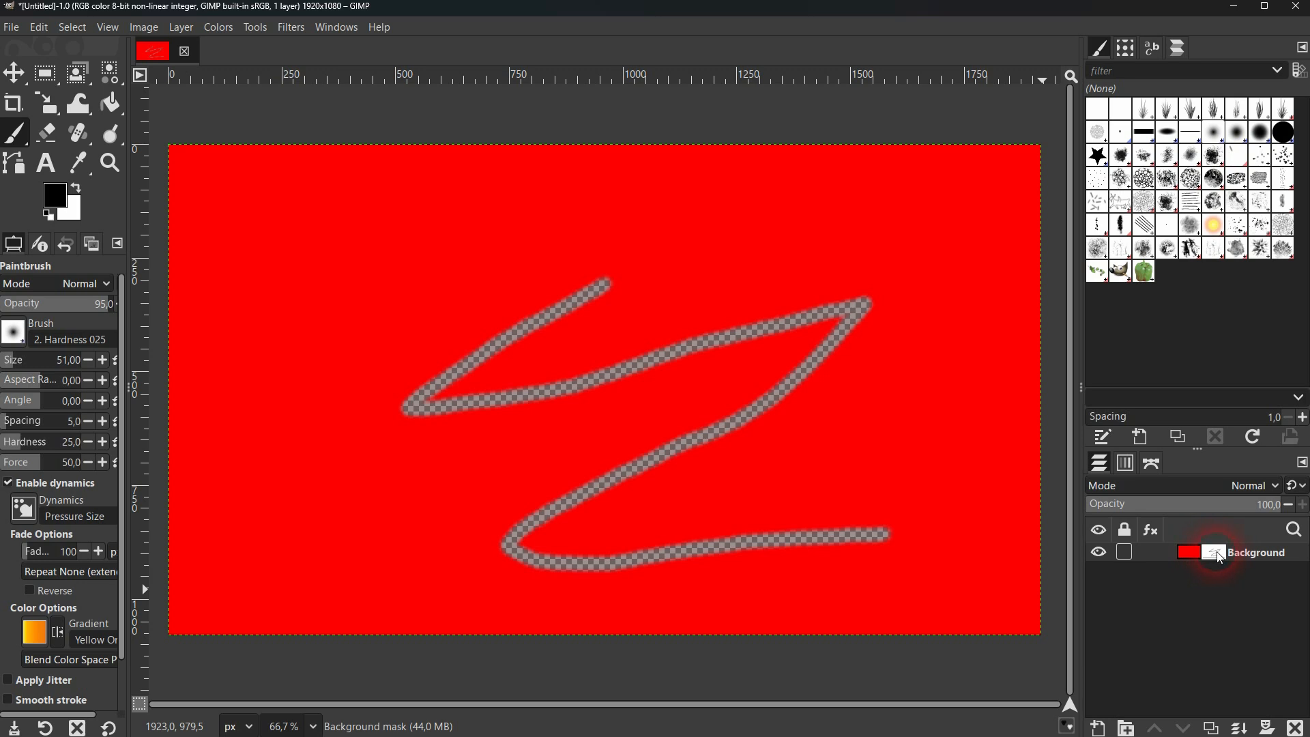
Paint a large black blob on the mask's upper-left area with brush size 161, and toggle the layer's visibility off and on
drag(41, 360, 137, 327)
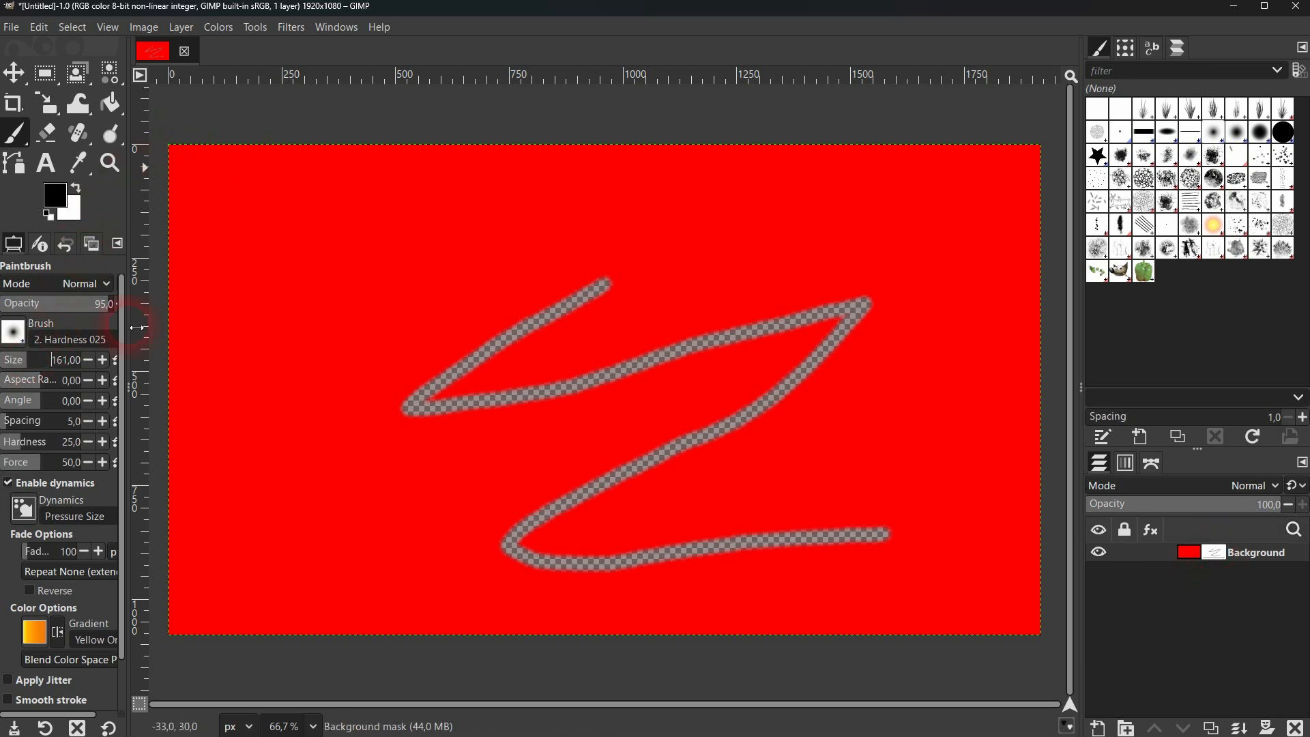
mouse_move(408, 213)
mouse_down()
mouse_move(288, 275)
mouse_move(388, 208)
mouse_move(294, 315)
mouse_move(299, 251)
mouse_move(354, 252)
mouse_move(402, 324)
mouse_move(297, 333)
mouse_move(384, 299)
mouse_move(432, 292)
mouse_up()
click(1205, 564)
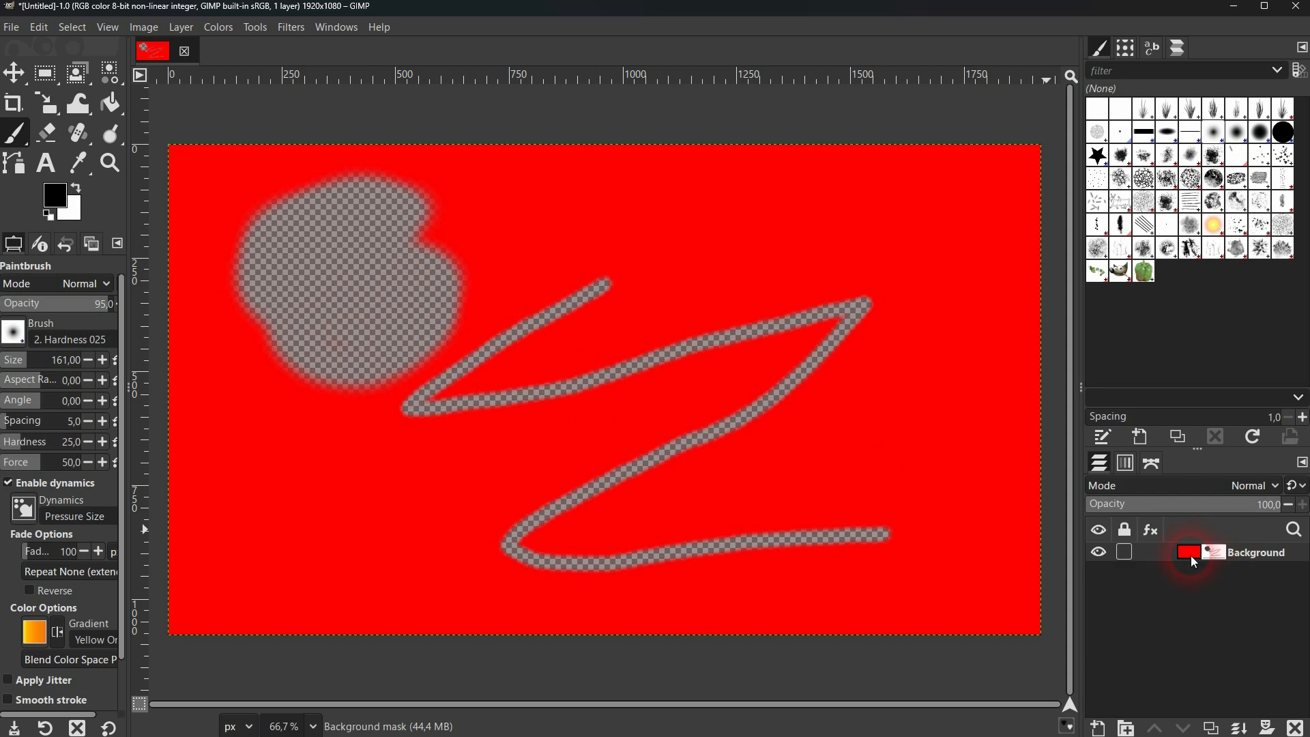
click(1098, 554)
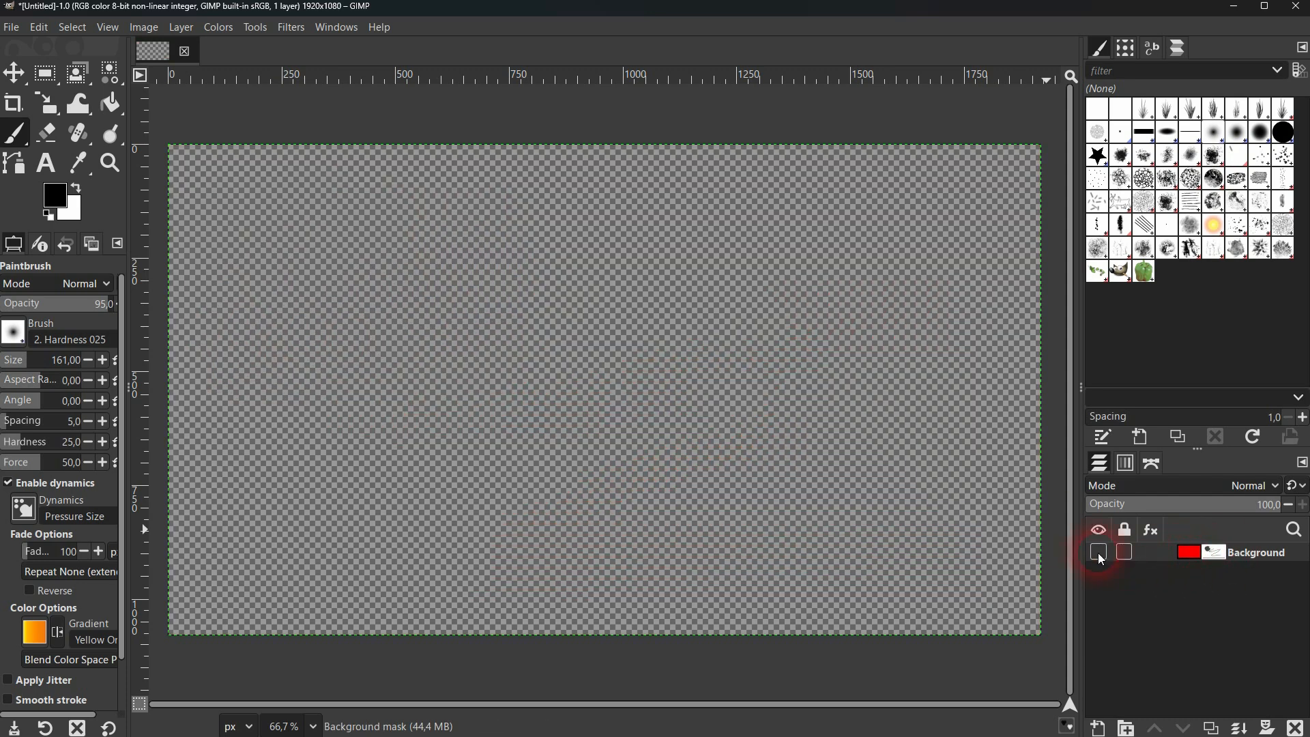
click(1099, 554)
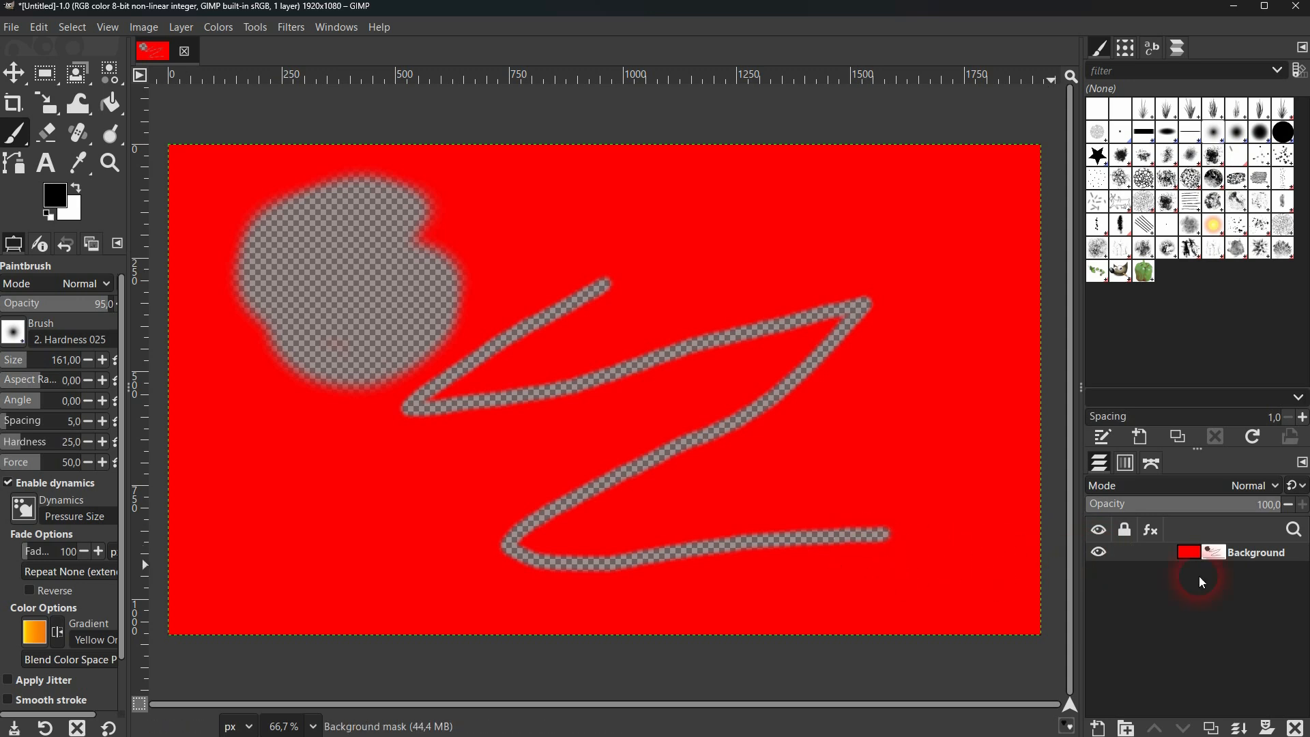
Paint thick black strokes on the layer's own pixels and paint over the same area in black on the layer mask
mouse_move(732, 236)
mouse_down()
mouse_move(632, 286)
mouse_move(843, 269)
mouse_move(942, 330)
mouse_move(922, 484)
mouse_move(958, 452)
mouse_up()
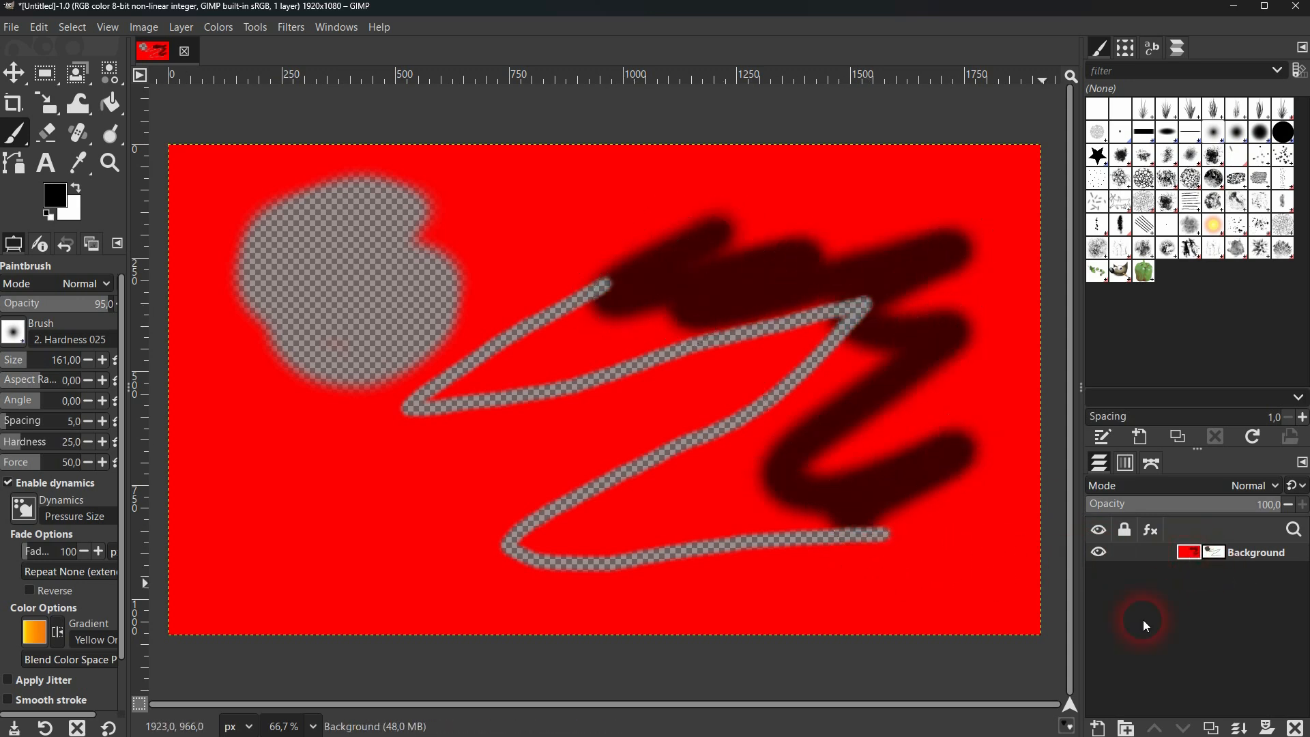
click(1212, 554)
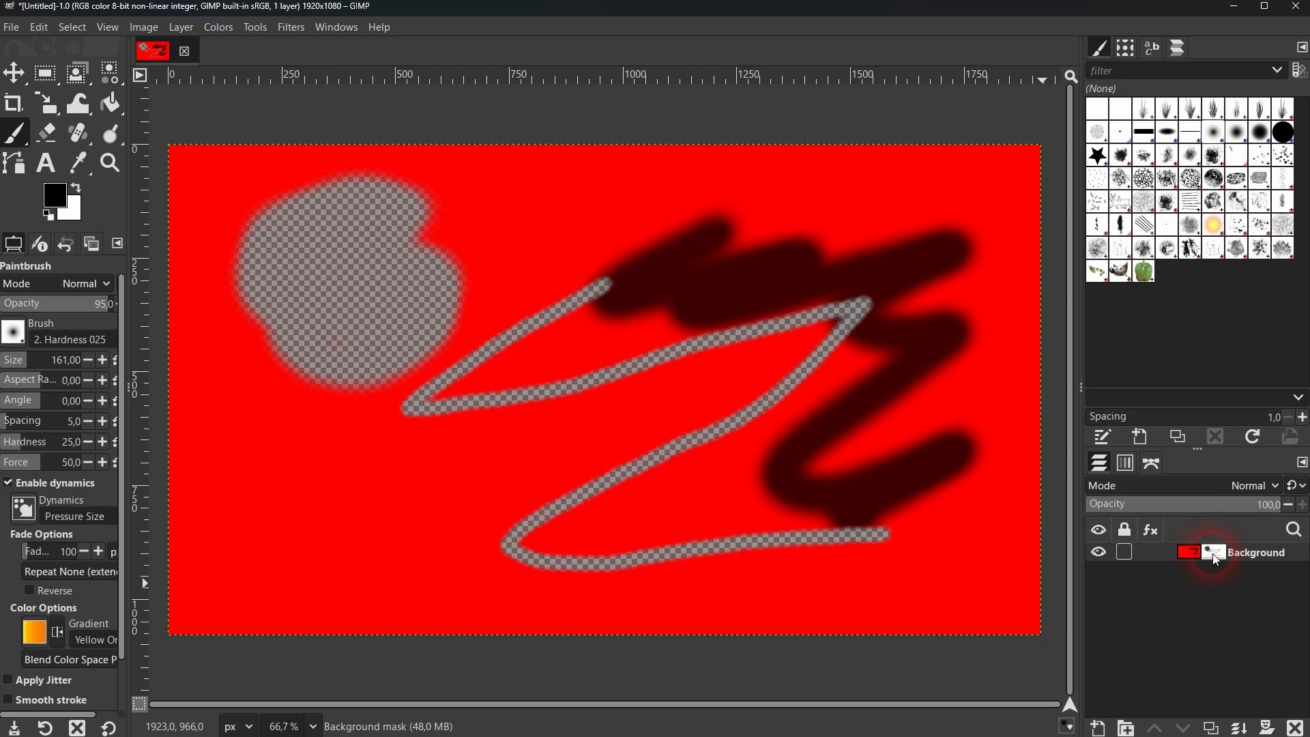
mouse_move(746, 301)
mouse_down()
mouse_move(712, 238)
mouse_move(614, 295)
mouse_move(790, 253)
mouse_move(667, 324)
mouse_move(958, 248)
mouse_move(845, 328)
mouse_move(872, 349)
mouse_move(953, 344)
mouse_move(794, 478)
mouse_move(779, 538)
mouse_move(959, 475)
mouse_move(963, 463)
mouse_move(773, 525)
mouse_up()
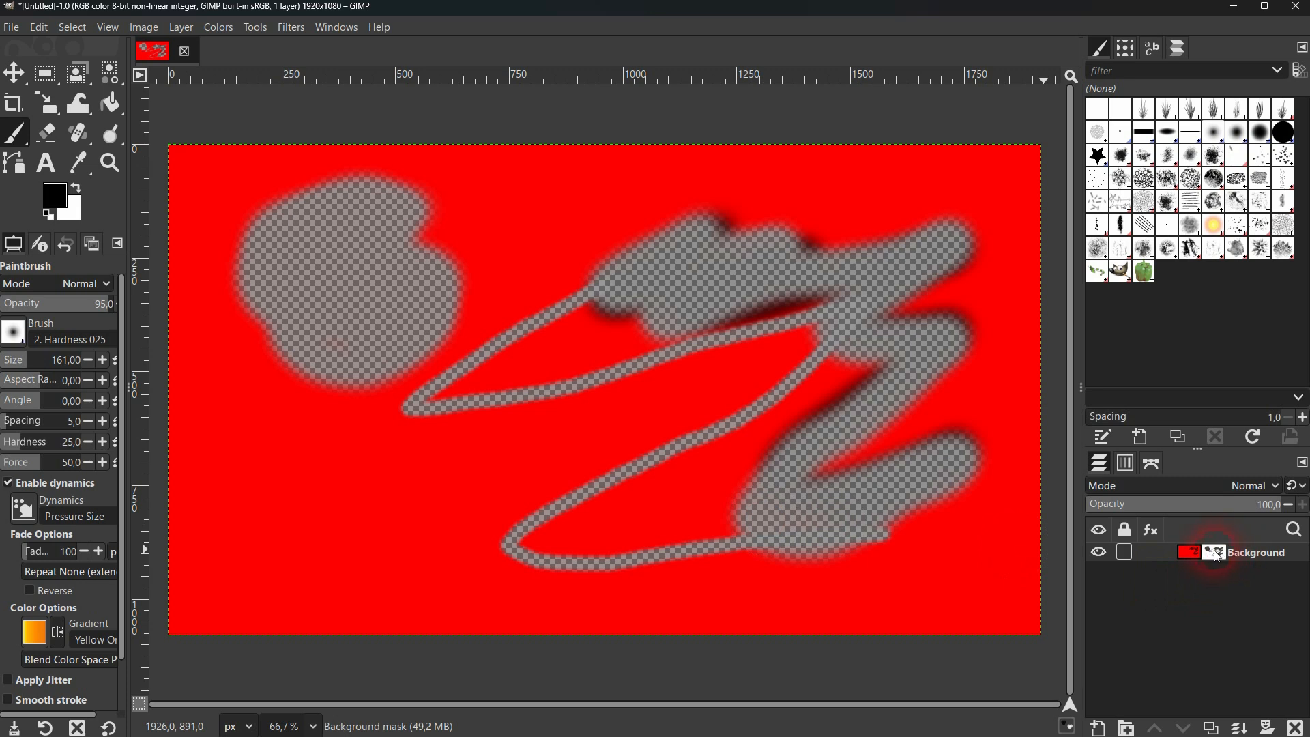
click(1190, 553)
click(1216, 556)
Delete the masked Background layer and create a new 1920 × 1080 px layer filled with the background color
click(1296, 728)
click(1297, 728)
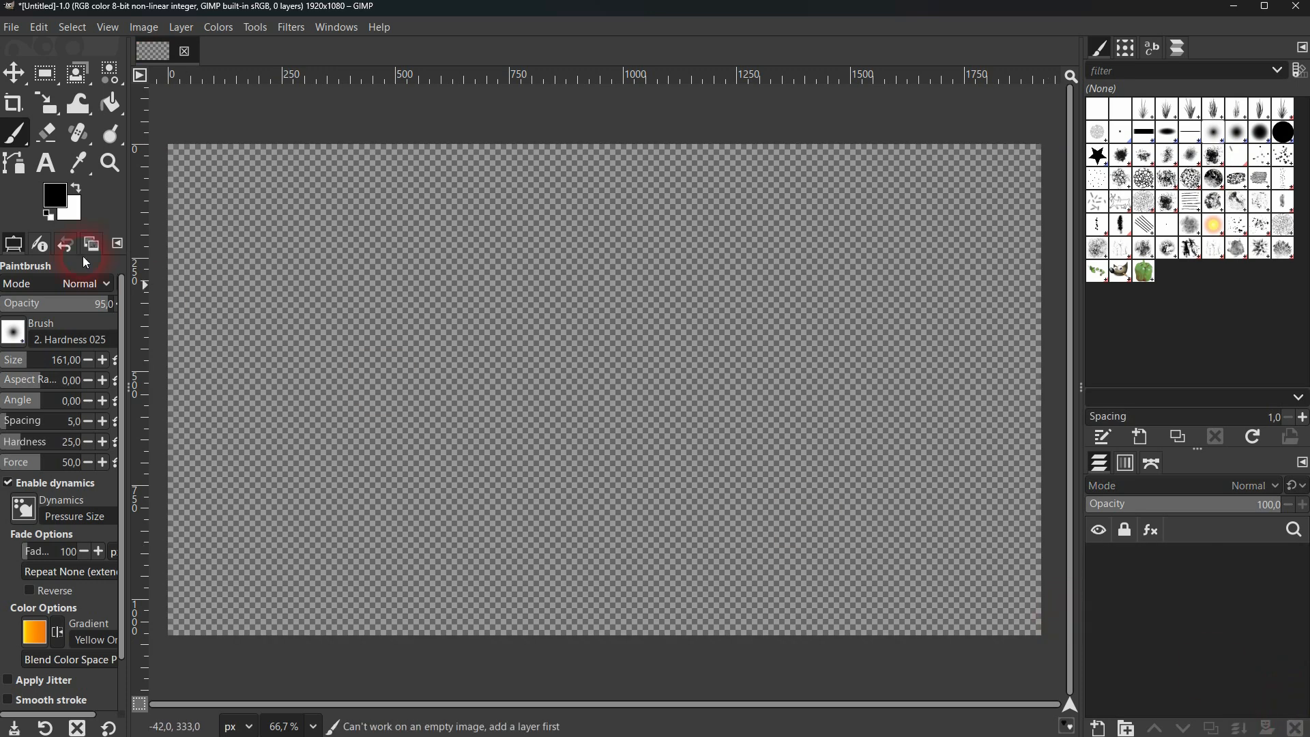
click(1100, 728)
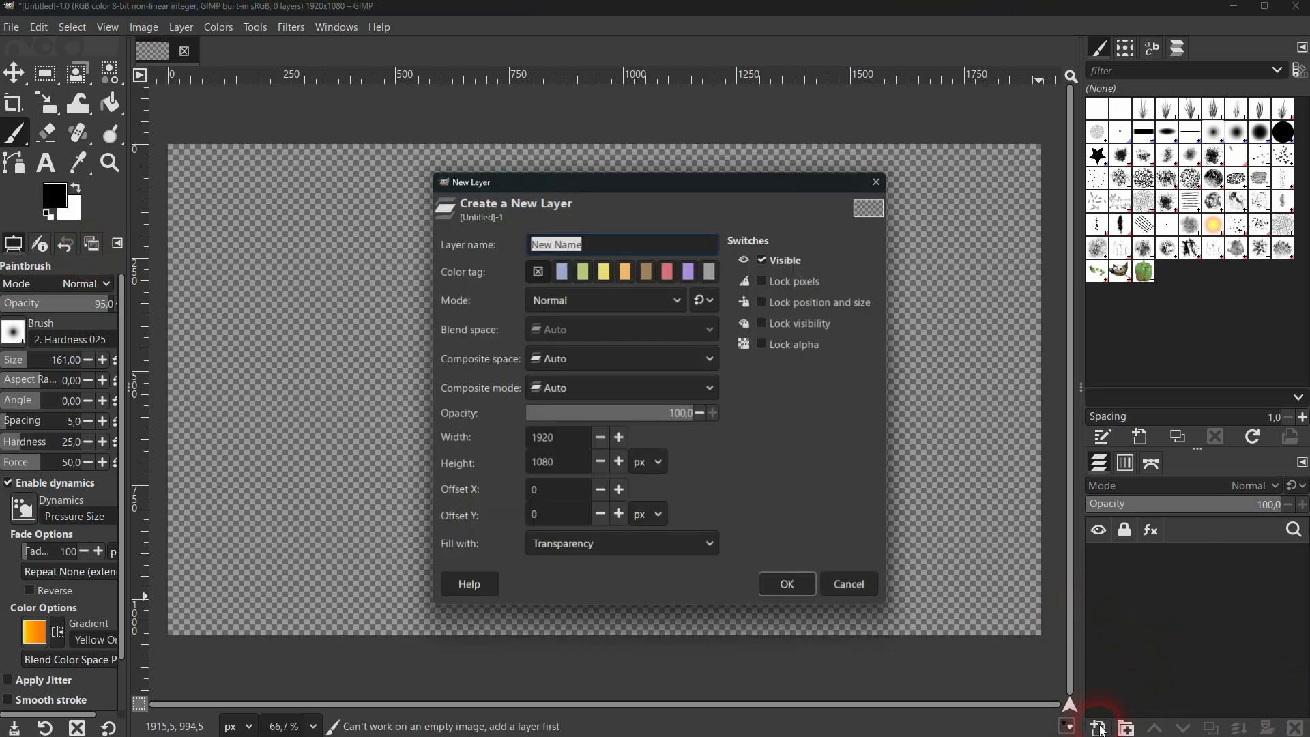
click(576, 555)
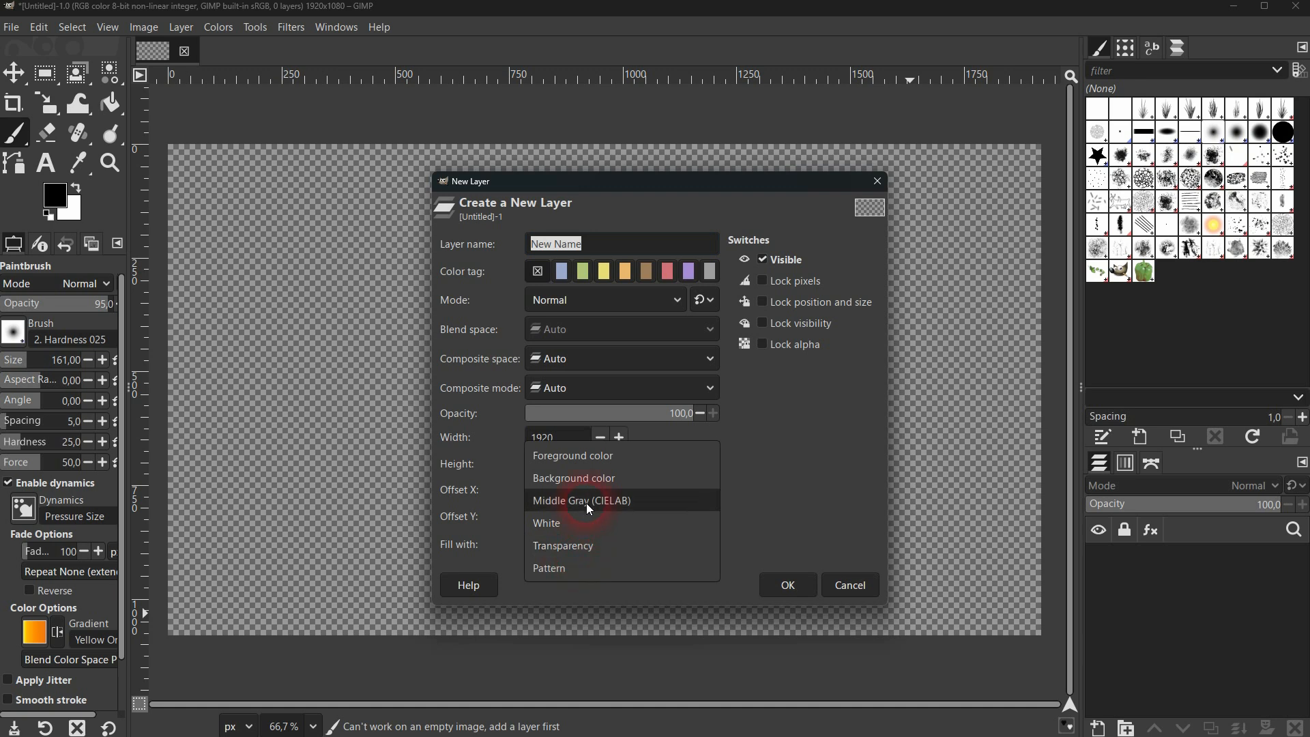
click(649, 477)
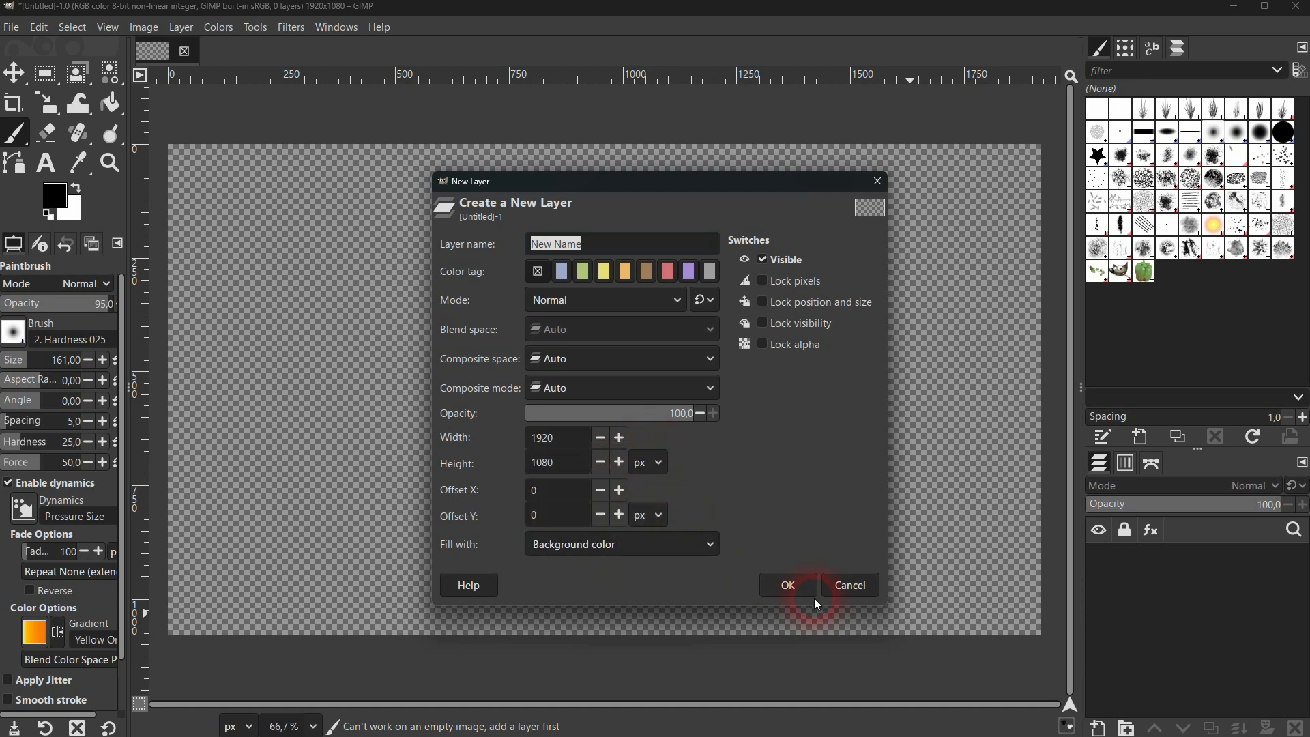
click(792, 585)
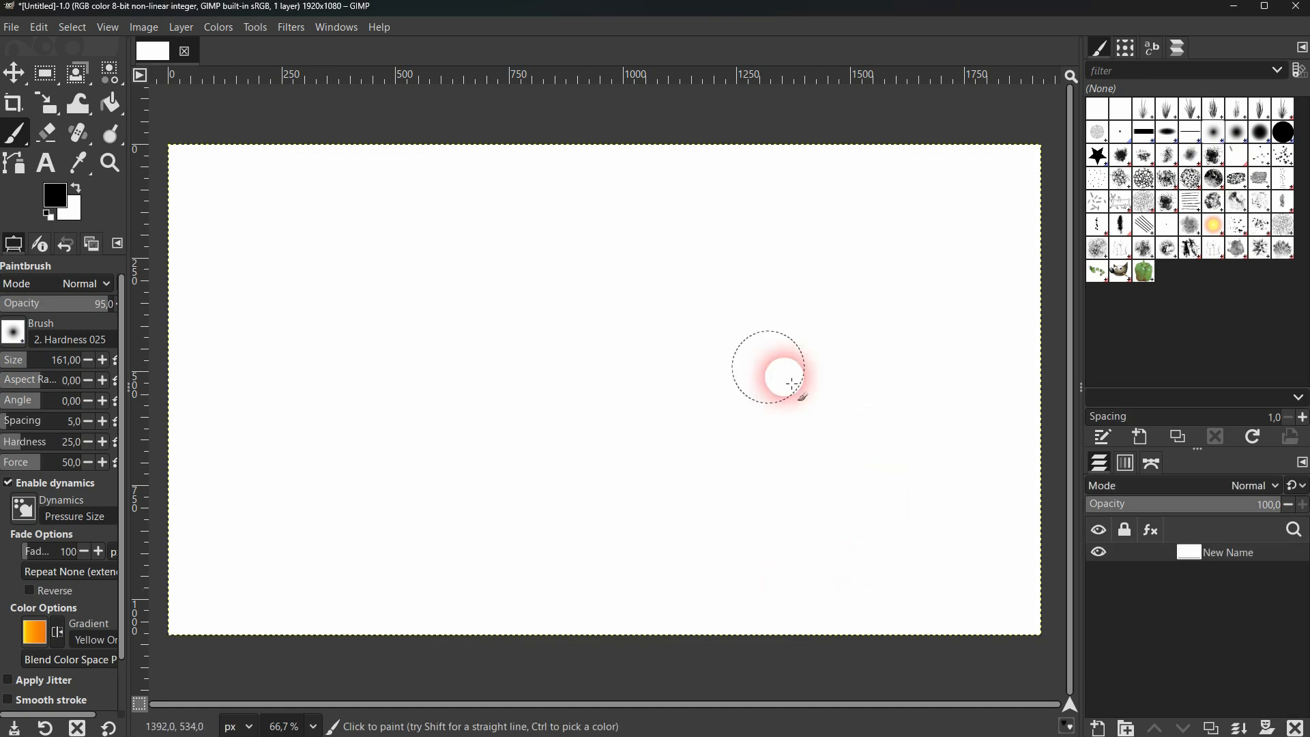
Create a second layer named "object" filled with transparency
click(46, 73)
click(1098, 728)
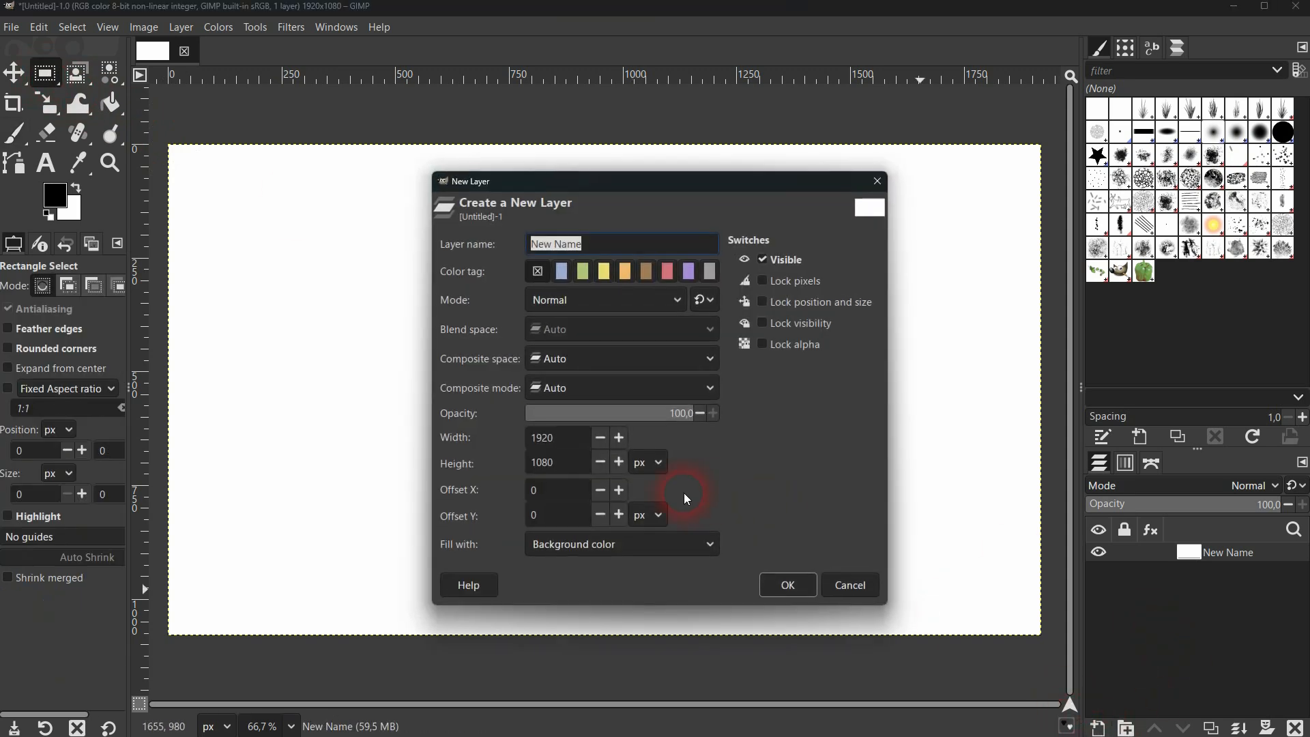
click(647, 543)
click(646, 616)
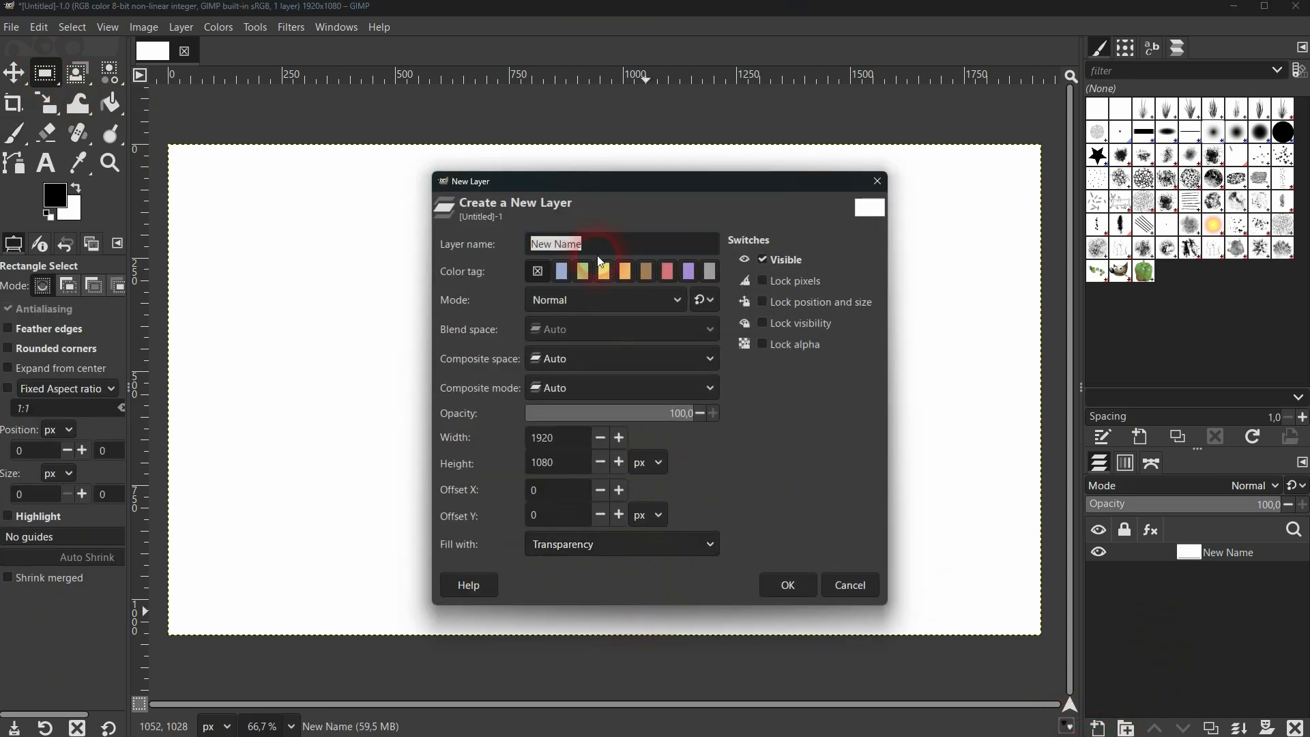
click(598, 243)
drag(598, 244, 539, 251)
text(object)
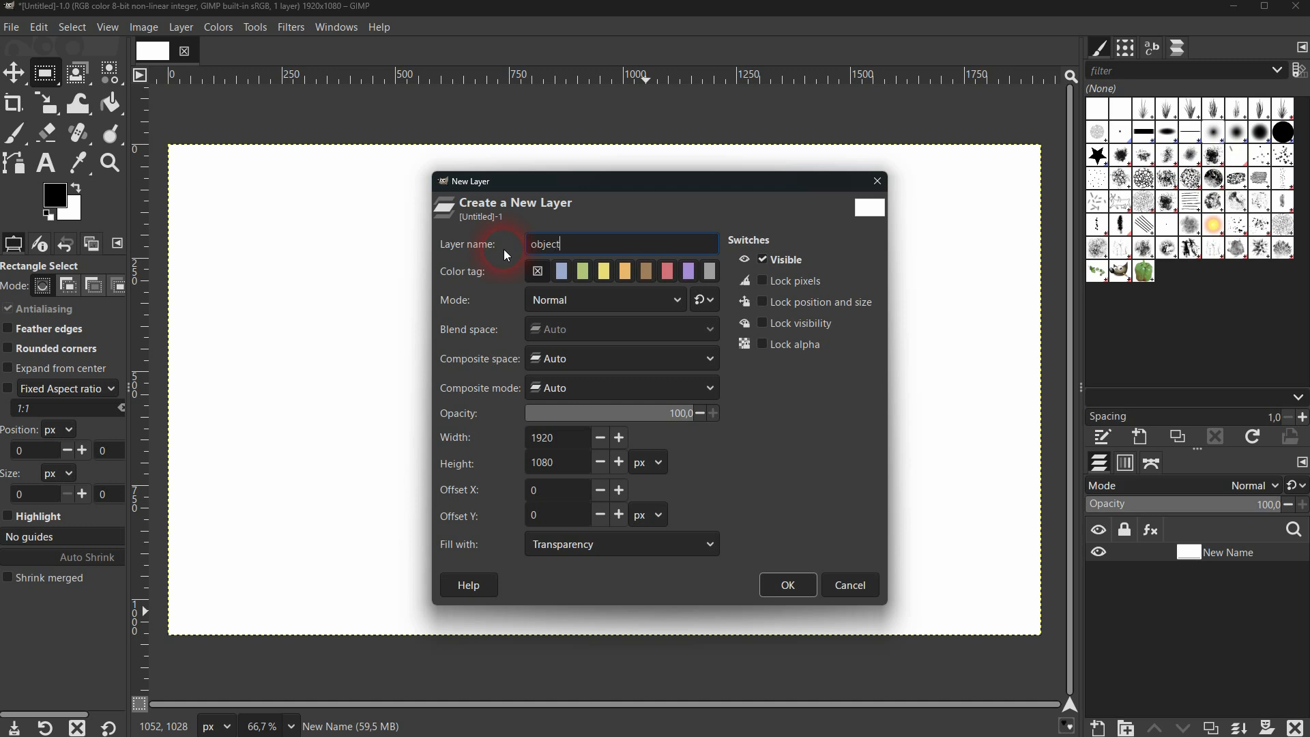
key(Return)
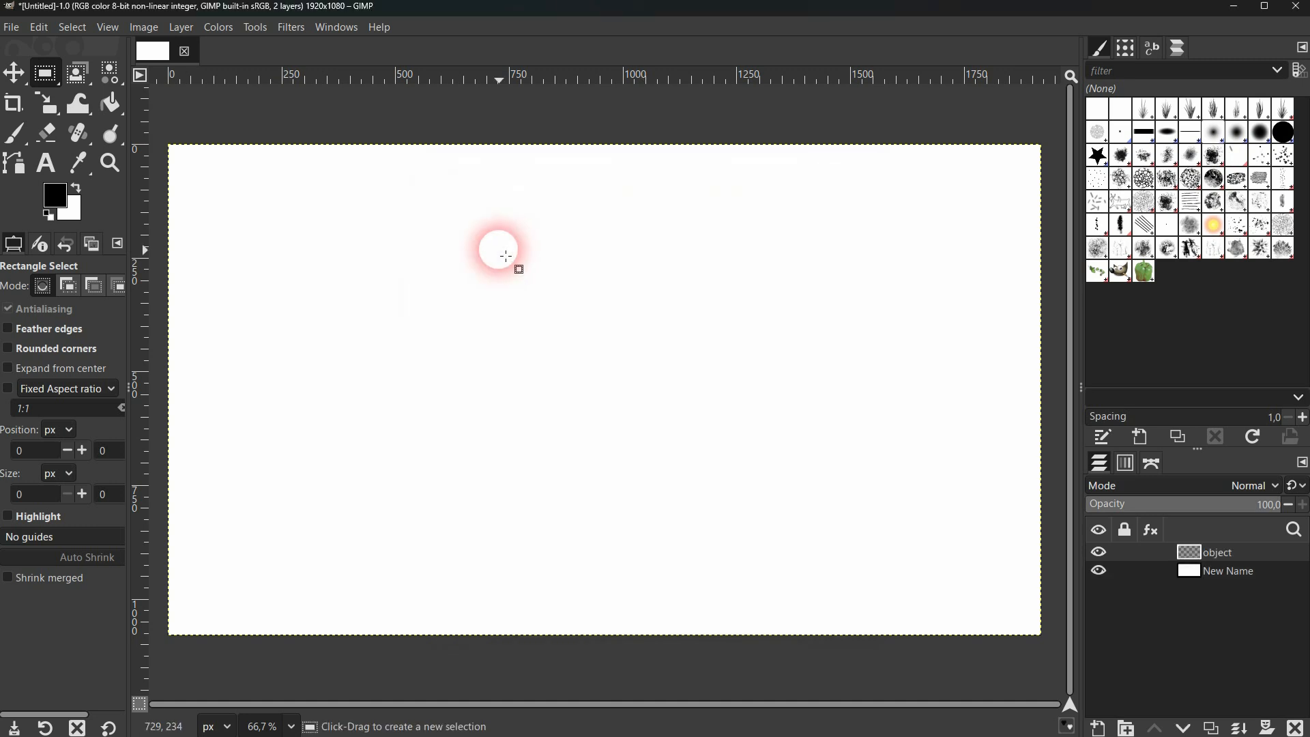
Select a central rectangle about 882 × 627 px on the "object" layer, fill it with black, and clear the selection
drag(432, 246, 834, 531)
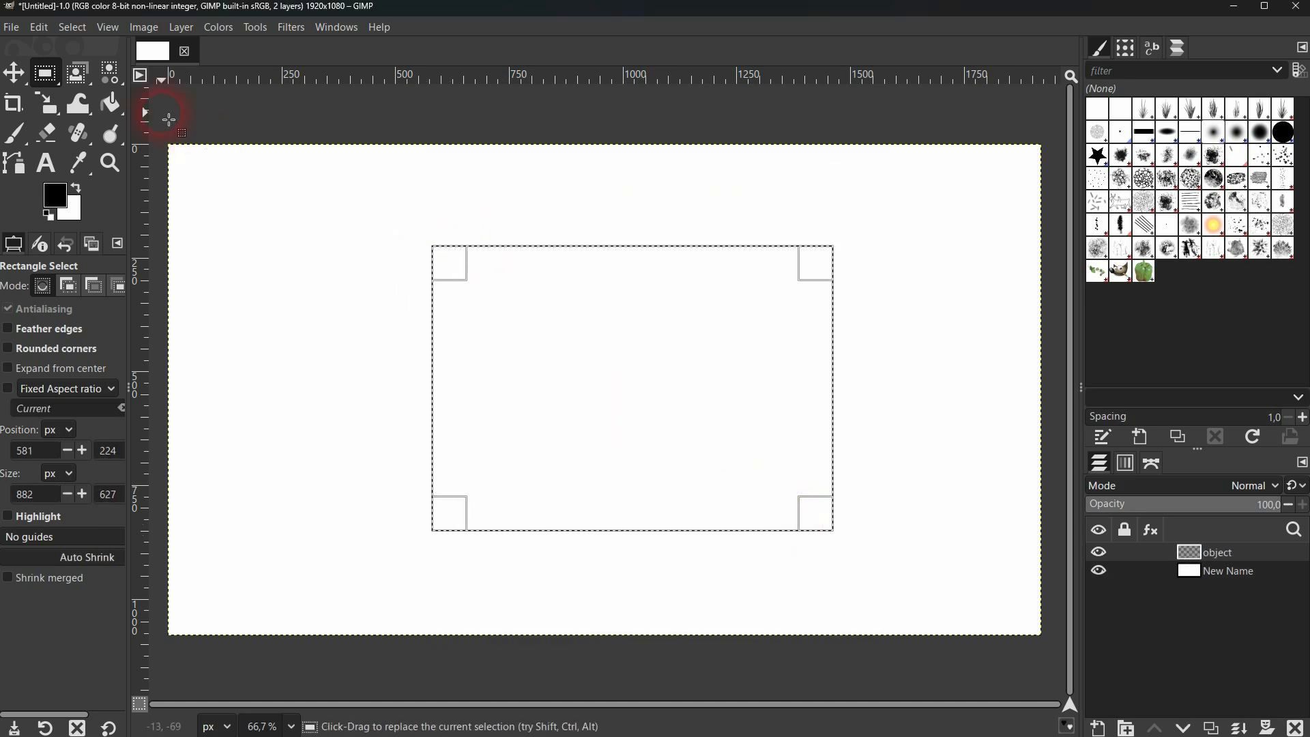
click(111, 104)
click(77, 191)
click(77, 191)
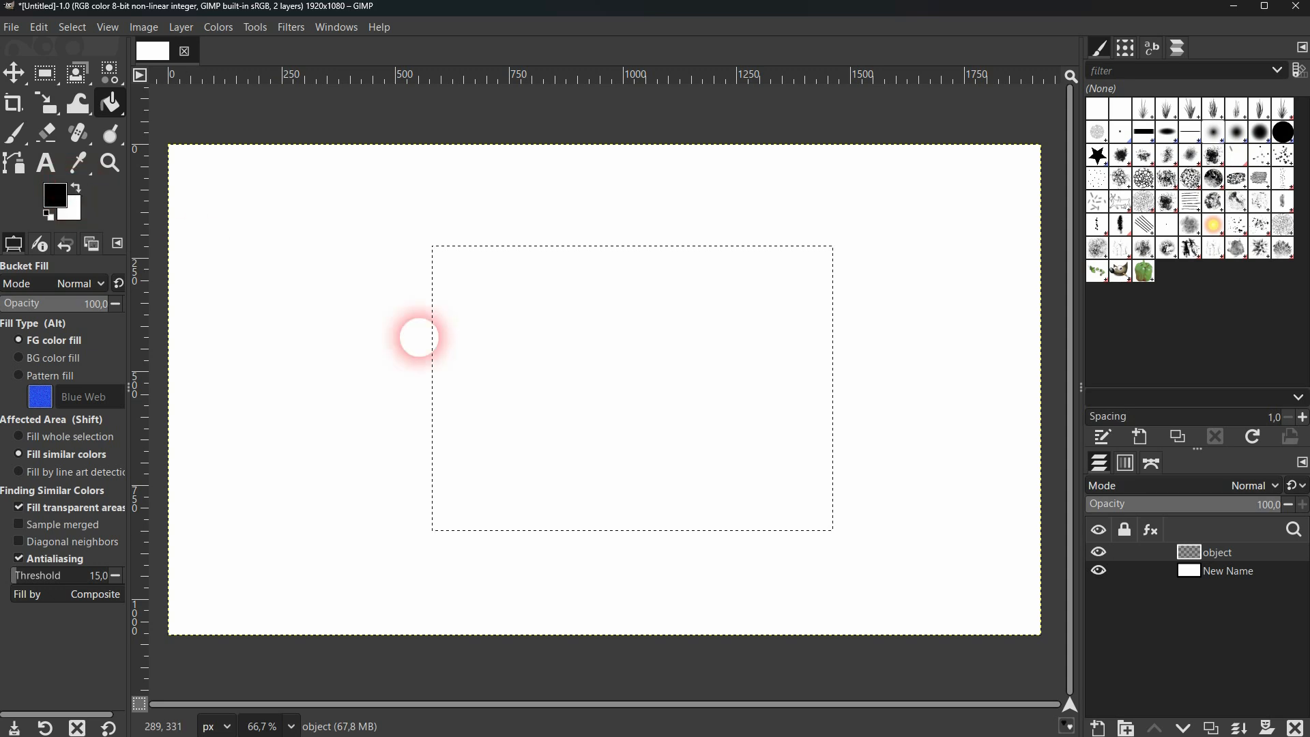
click(606, 387)
click(72, 28)
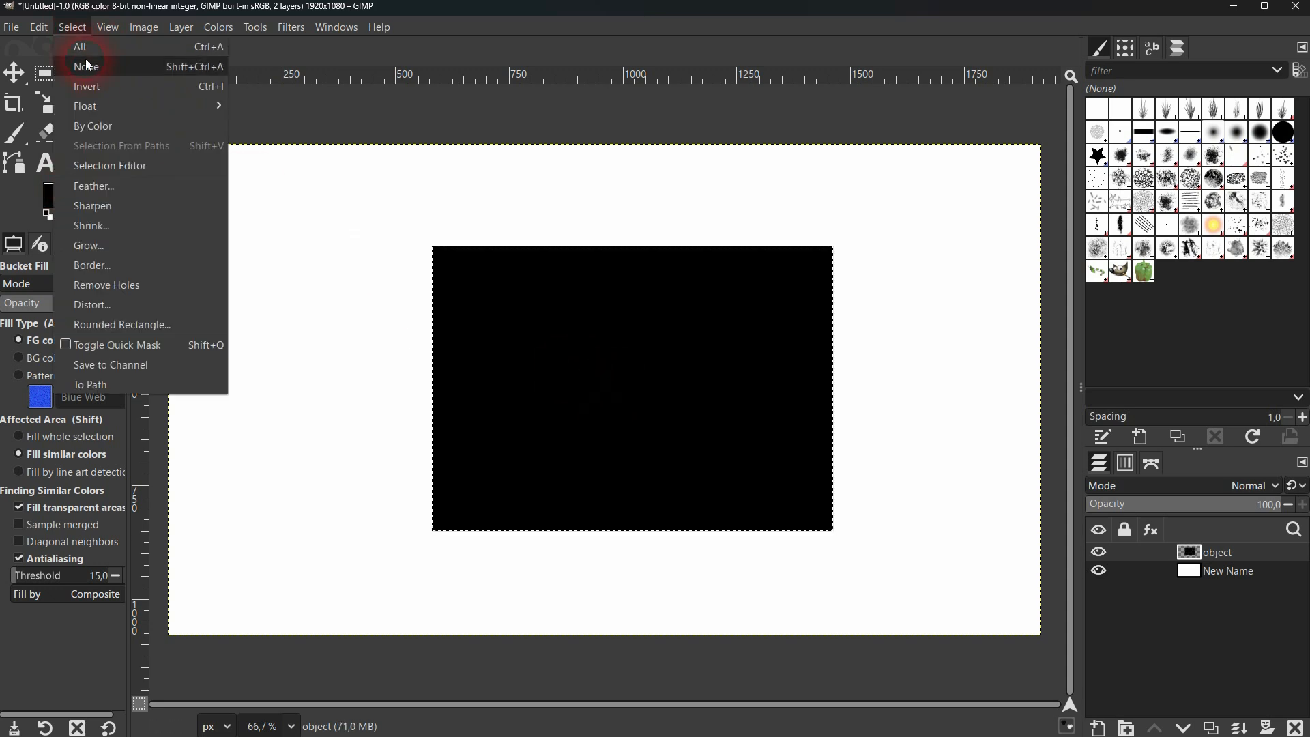
click(83, 73)
click(14, 72)
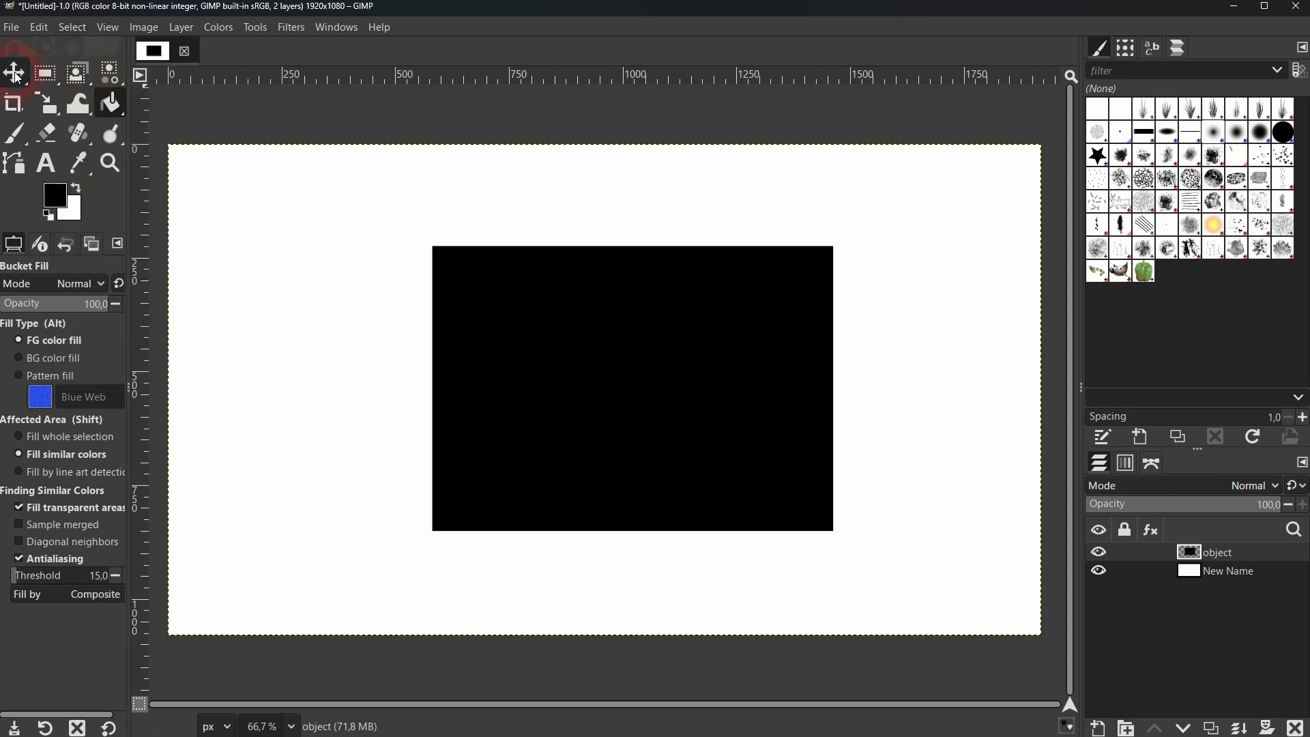
Toggle the visibility of the "object" and "New Name" layers off and on, one after the other
click(1099, 552)
click(1100, 552)
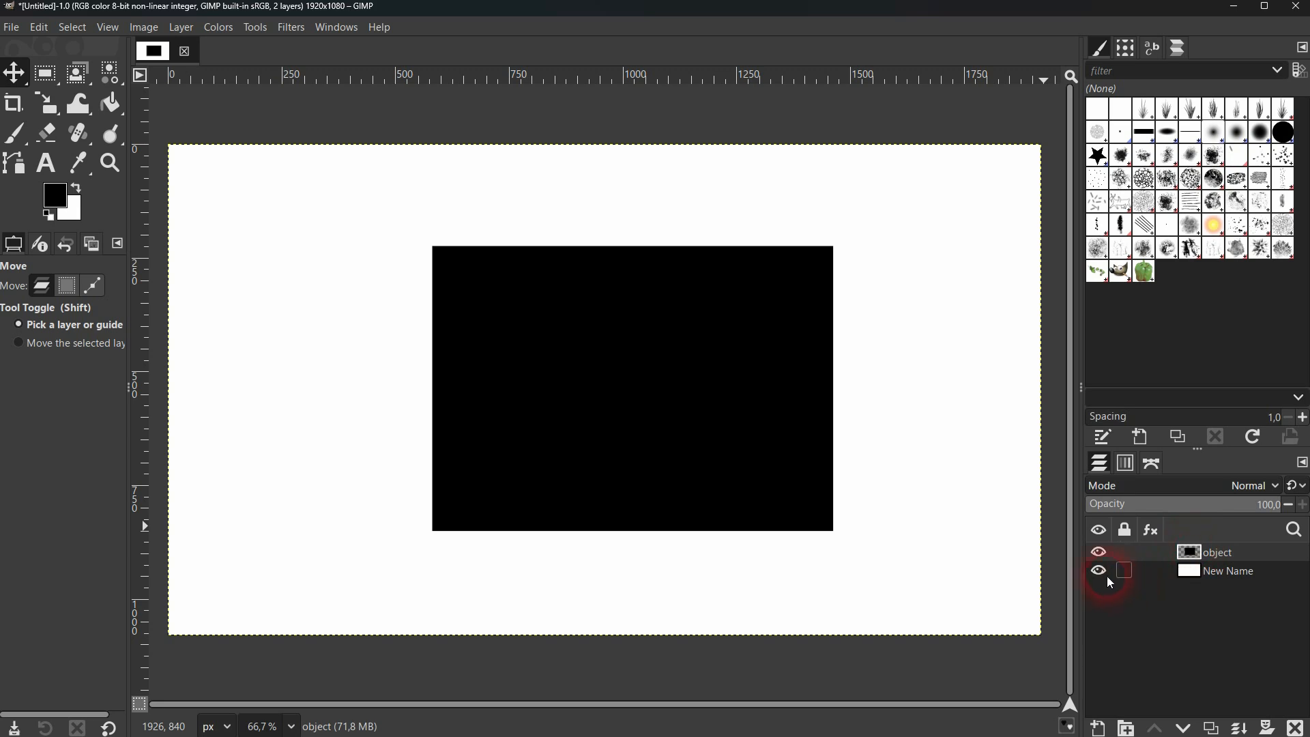
click(1099, 571)
click(1100, 571)
Add a layer mask initialized to White (full opacity) to the "object" layer
click(1212, 557)
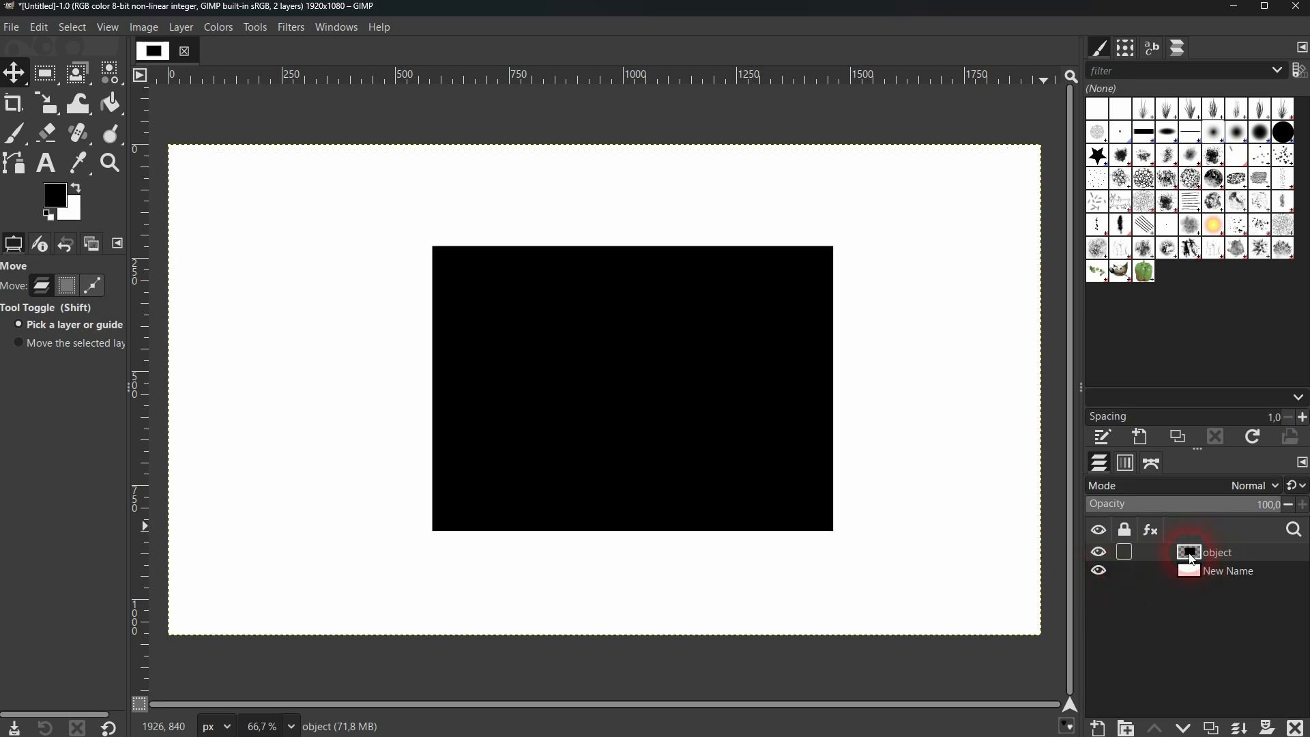
right_click(1239, 555)
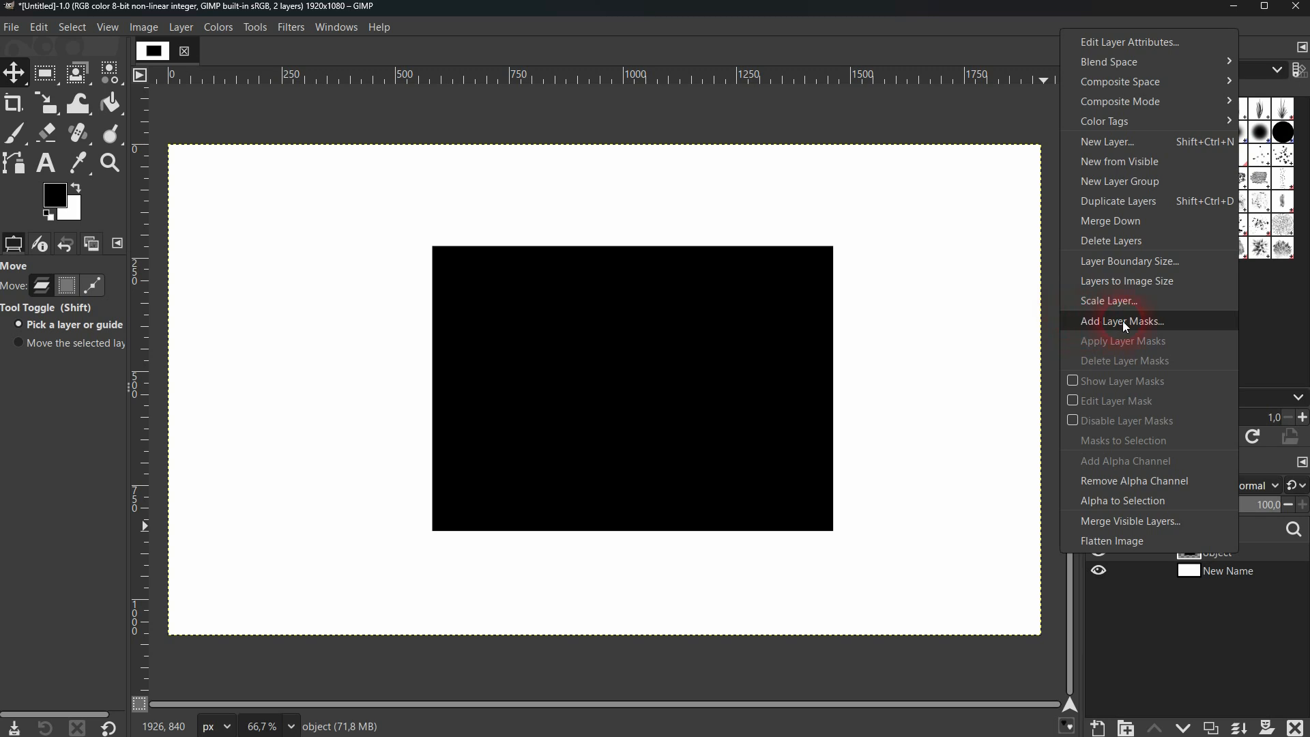
click(1148, 322)
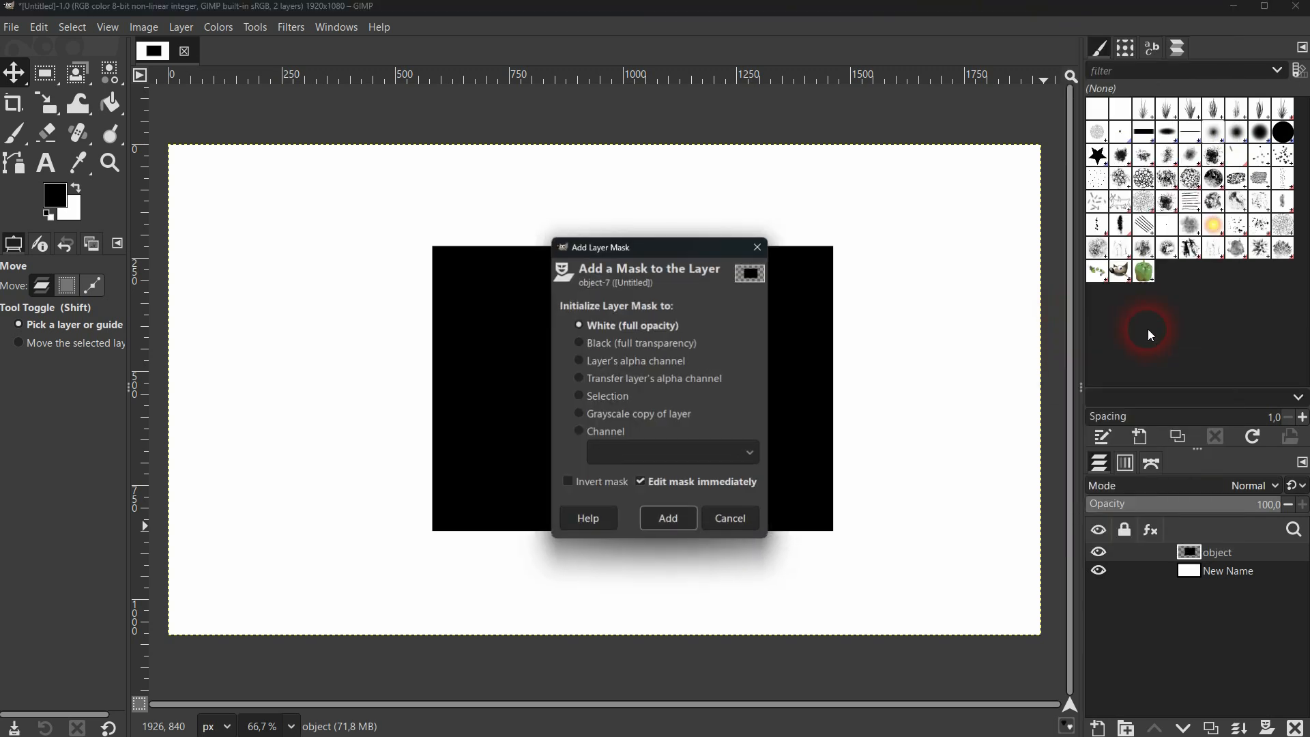
click(688, 326)
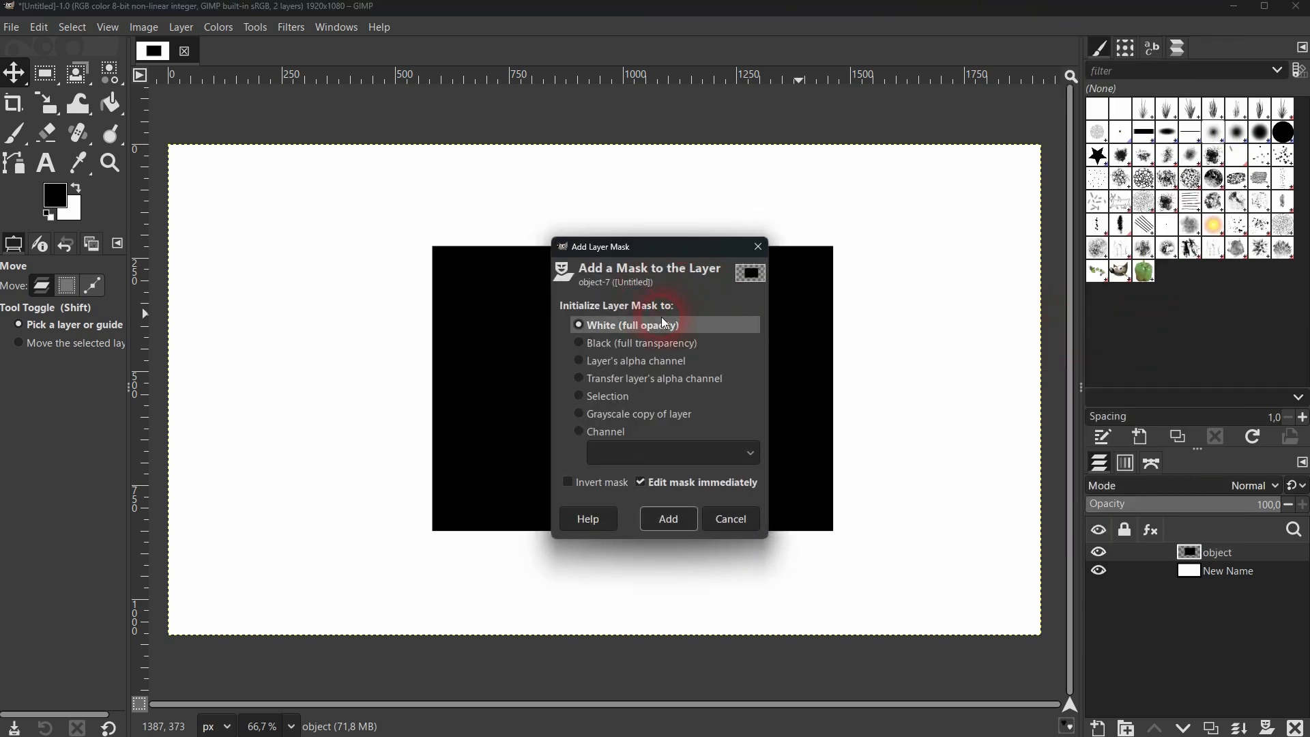
click(669, 520)
click(1191, 556)
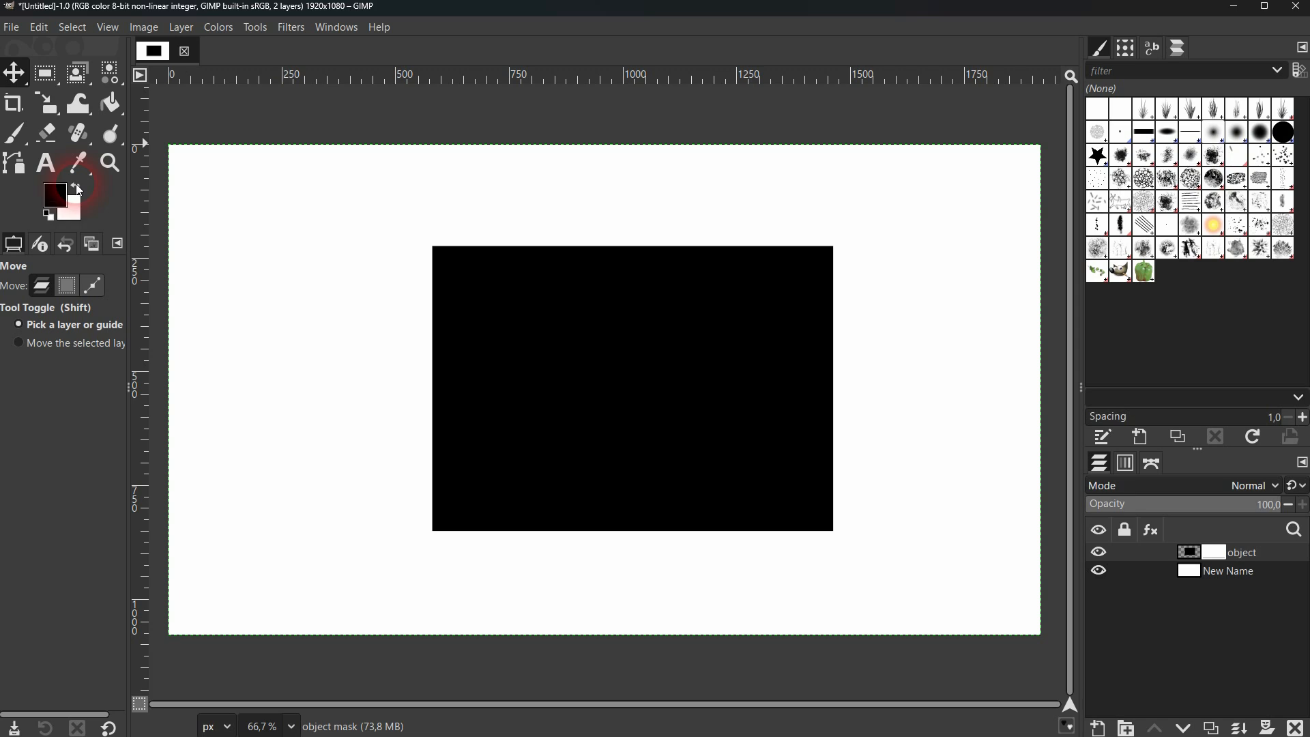
Paint a diagonal black Paintbrush stroke on the "object" layer's mask, across the black rectangle's upper-left corner
click(23, 136)
click(102, 134)
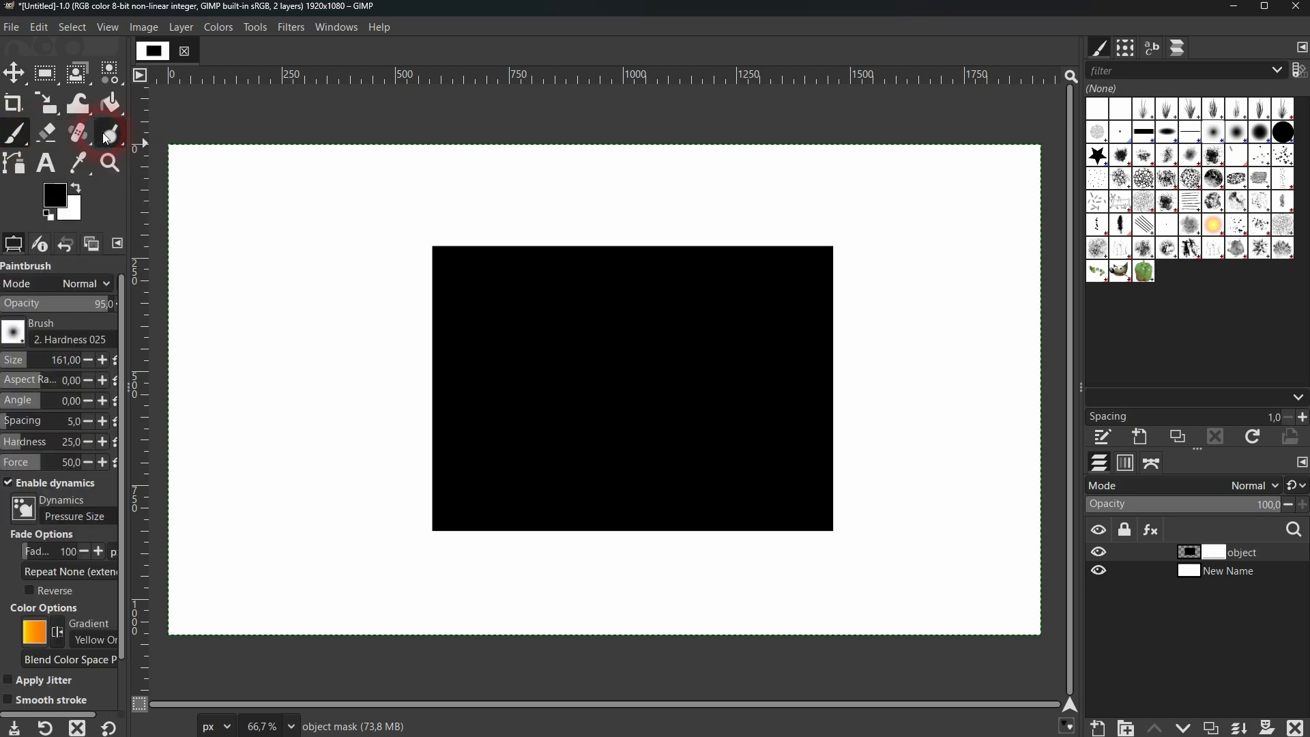
click(564, 405)
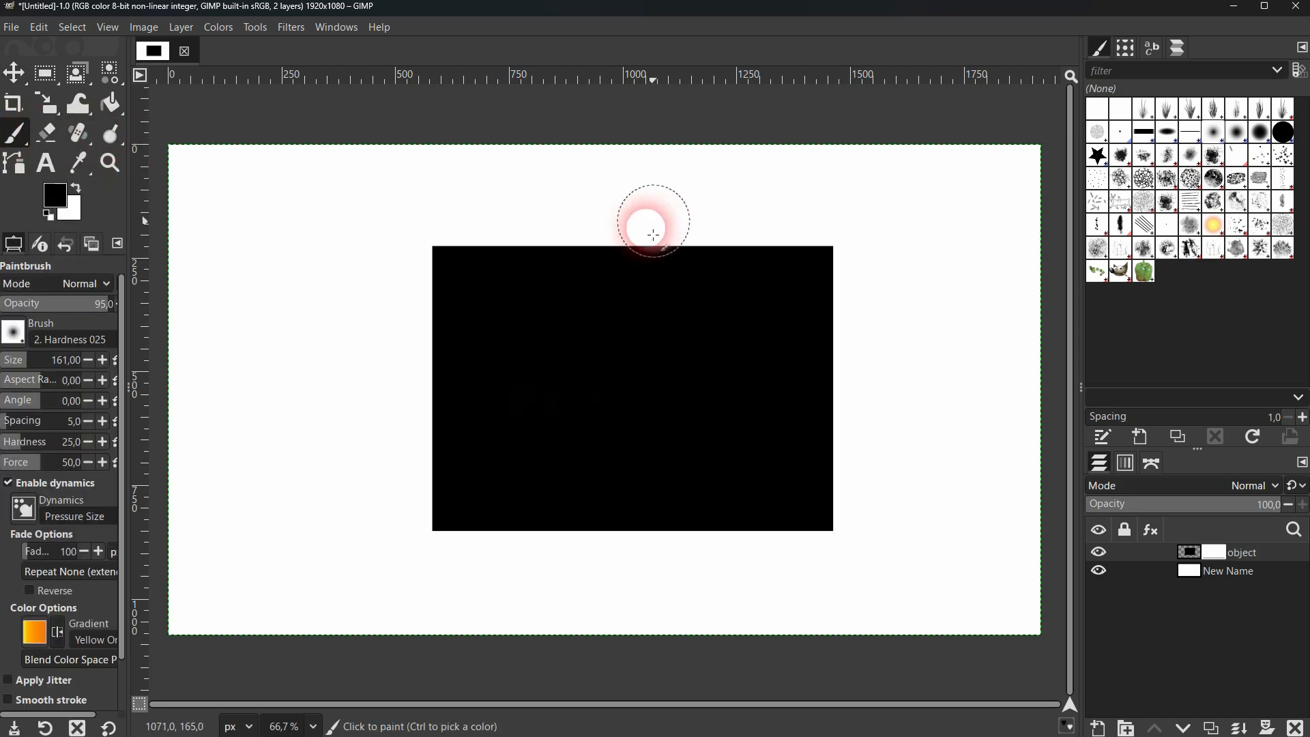
drag(649, 225, 402, 396)
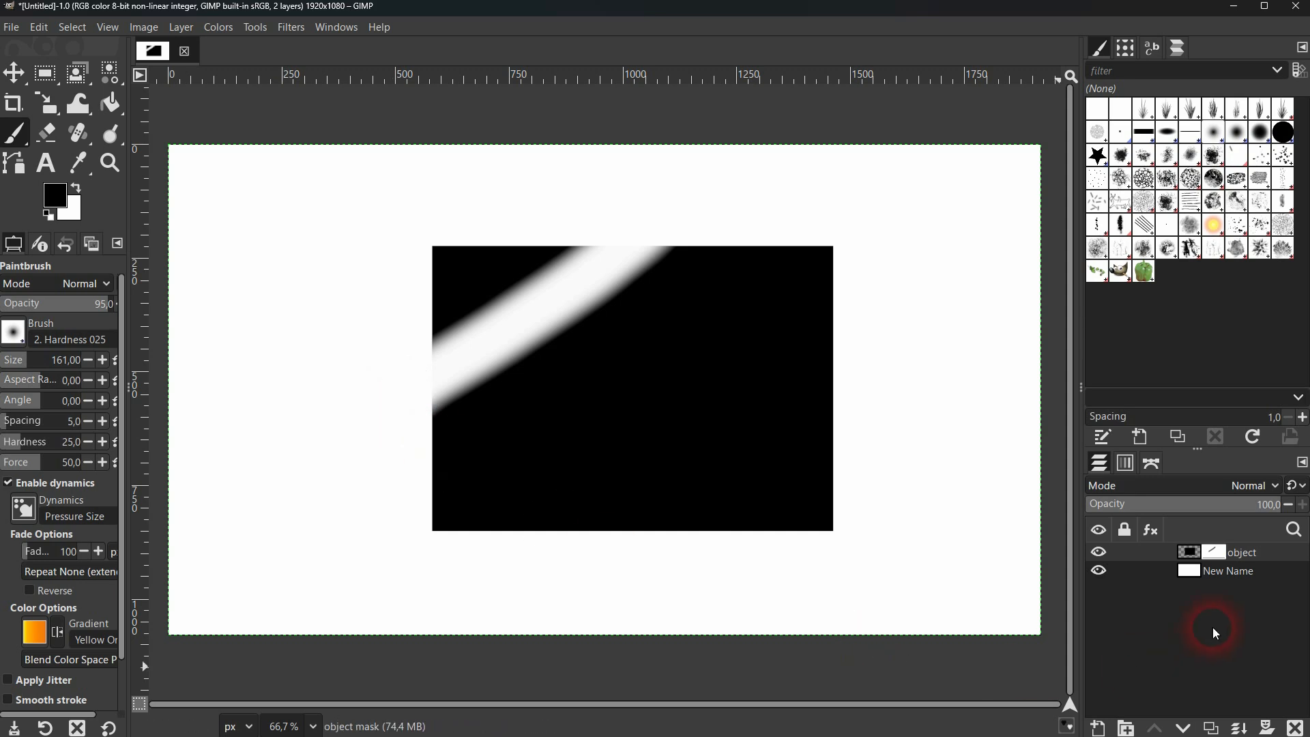
Toggle the "object" layer's visibility off and on, and paint a winding black stroke on its mask from the rectangle's center past its right edge
click(1195, 558)
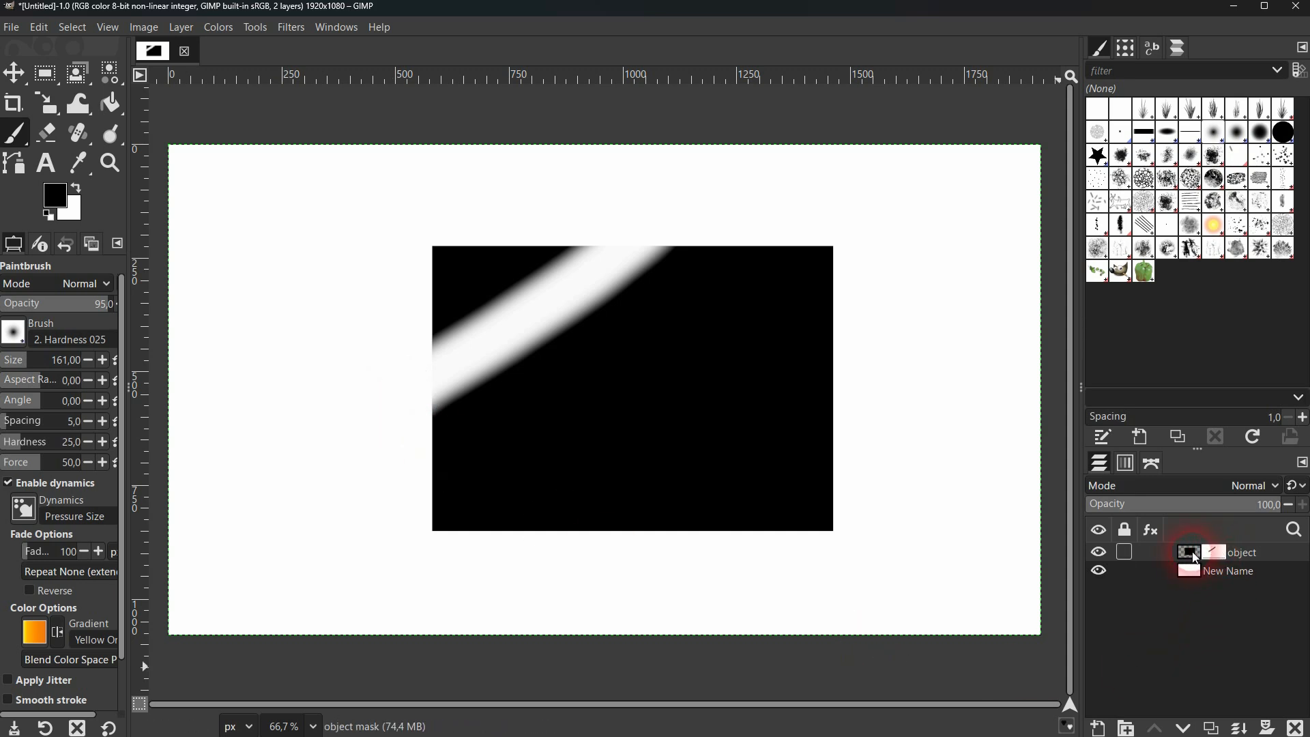
click(1097, 554)
click(1097, 554)
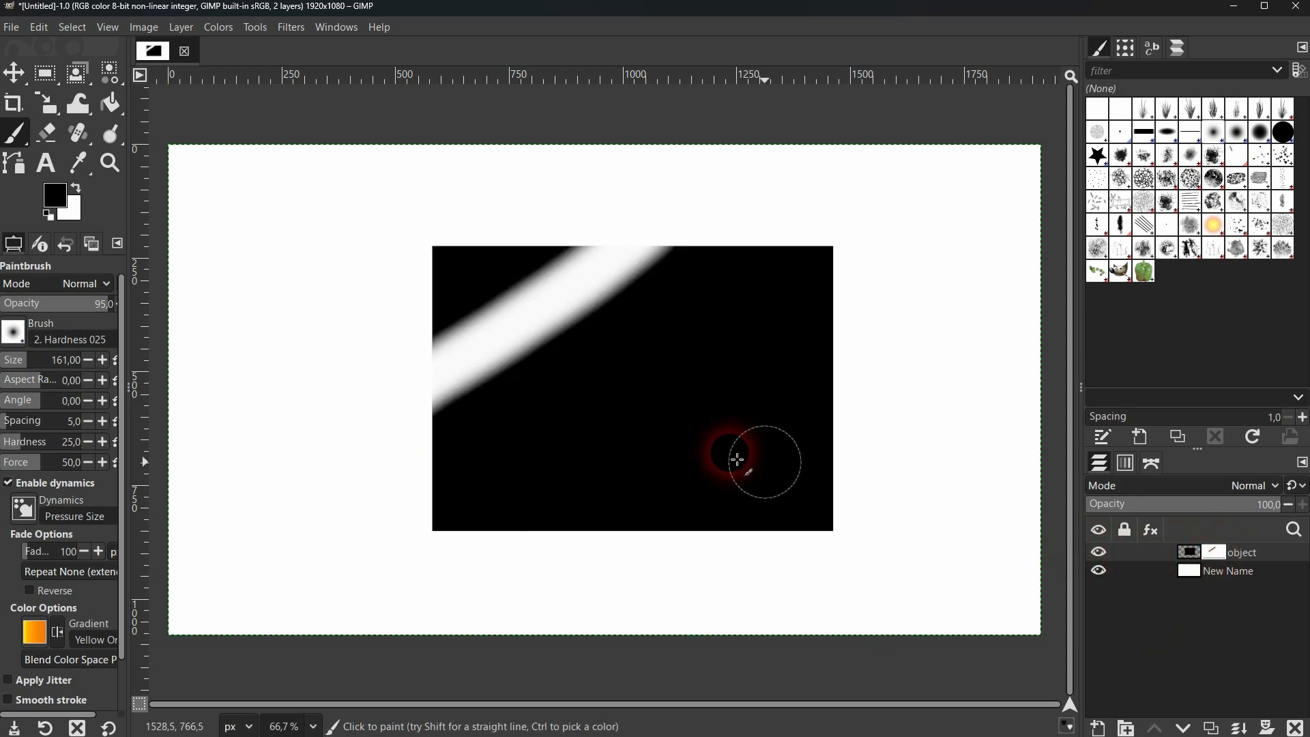
mouse_move(624, 385)
mouse_down()
mouse_move(559, 399)
mouse_move(556, 453)
mouse_move(605, 476)
mouse_move(748, 428)
mouse_move(757, 350)
mouse_move(782, 303)
mouse_move(888, 294)
mouse_move(982, 336)
mouse_up()
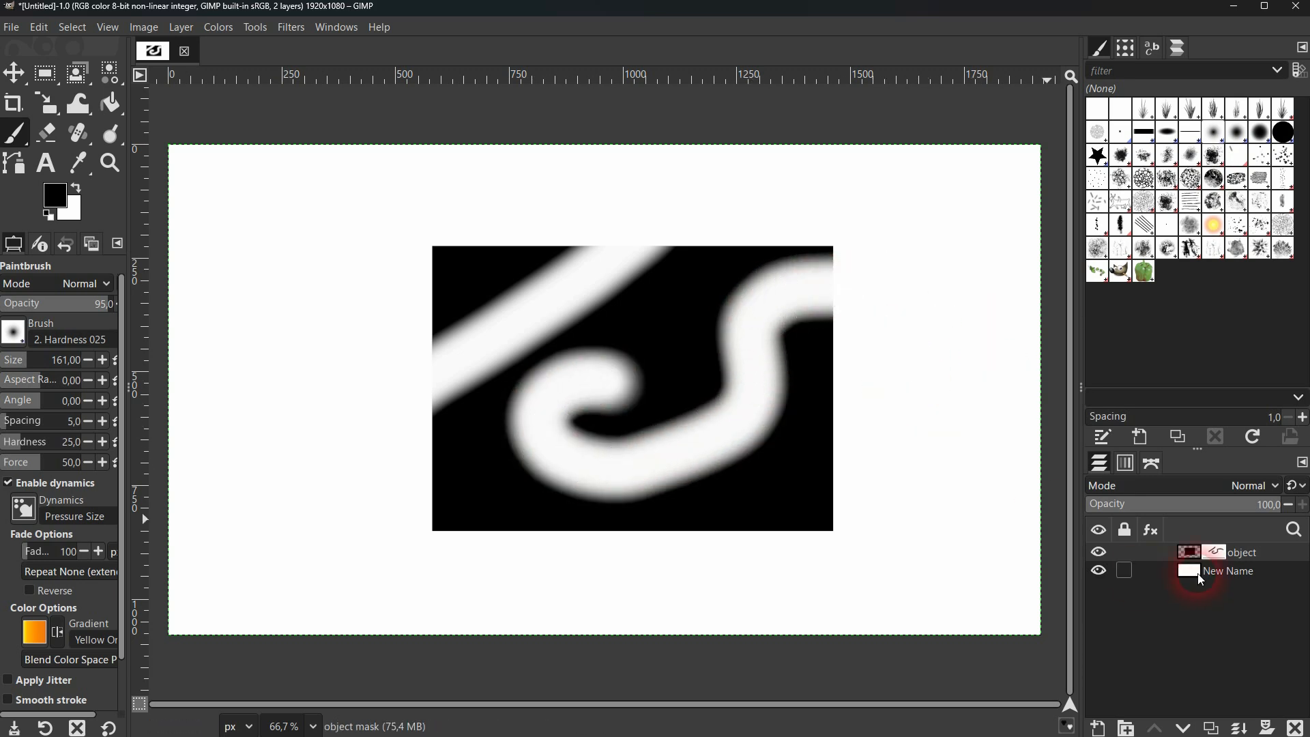
Add a White (full opacity) mask to the "New Name" layer and paint a long winding black stroke on it across the canvas
click(1235, 576)
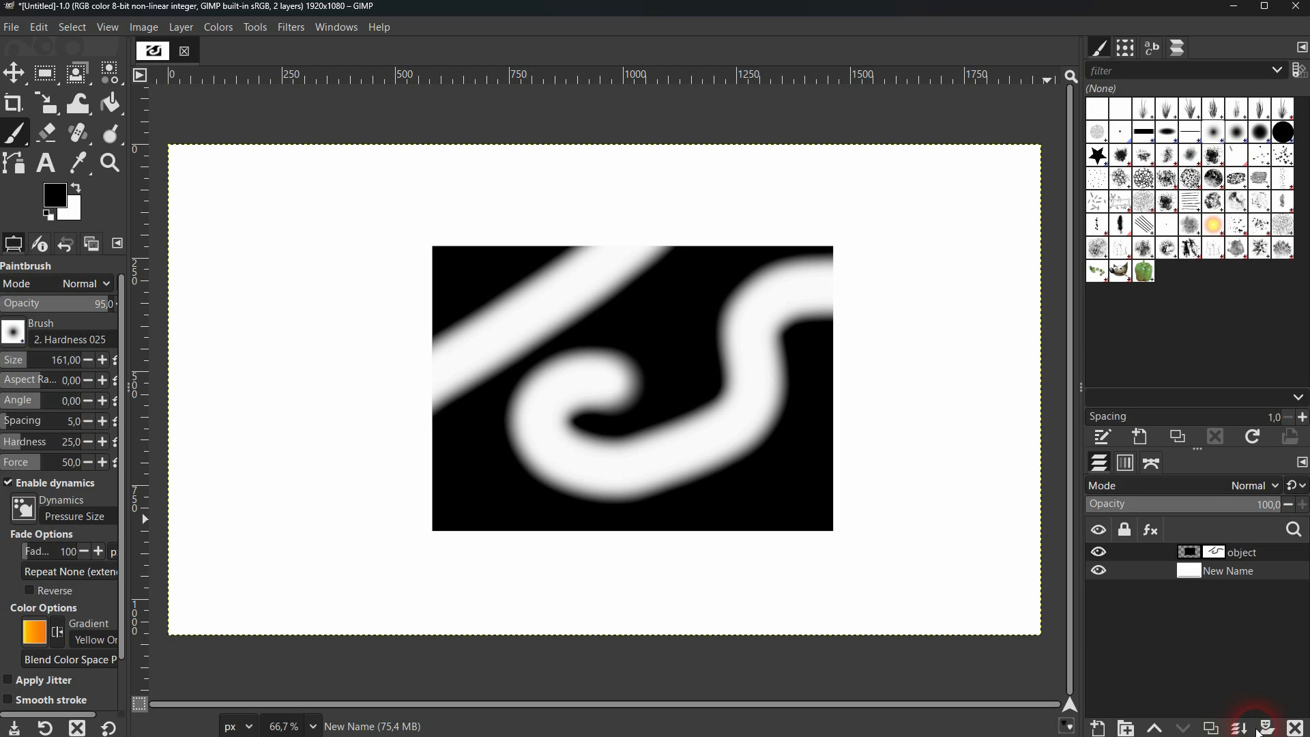
click(1267, 728)
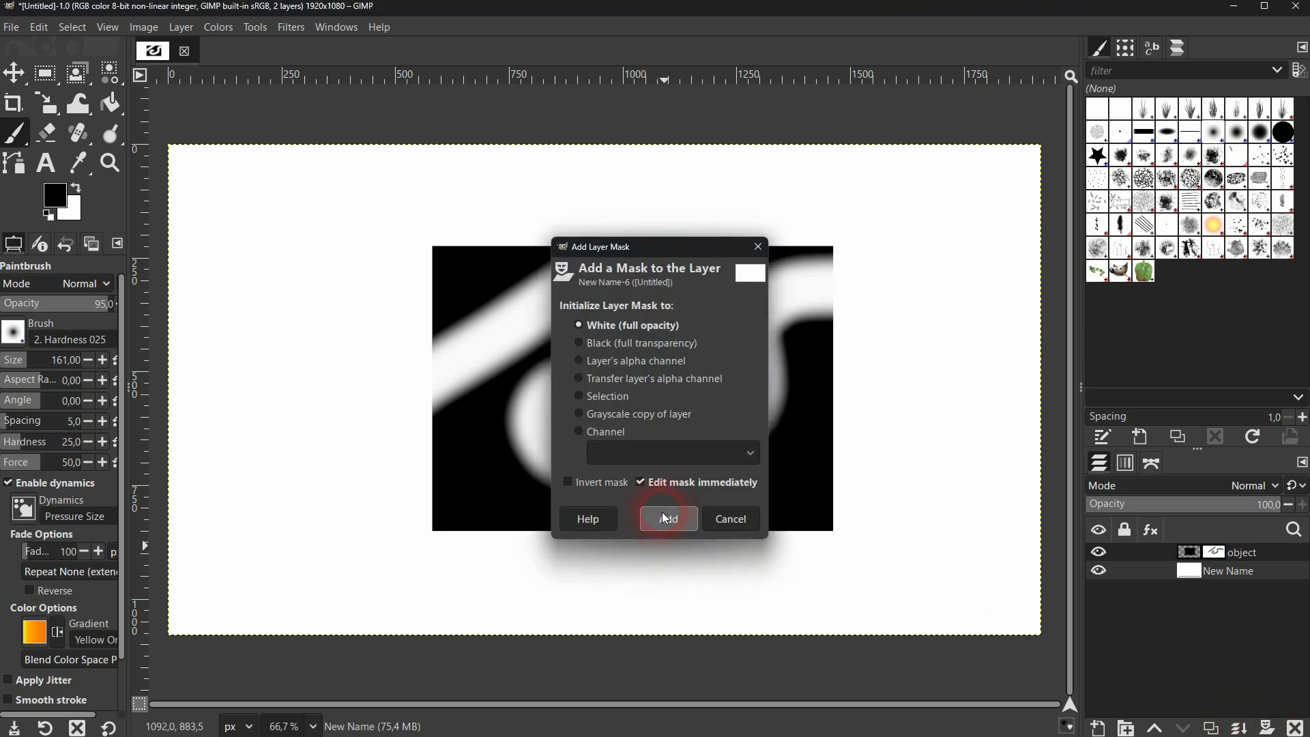
click(665, 519)
mouse_move(911, 268)
mouse_down()
mouse_move(769, 310)
mouse_move(707, 443)
mouse_move(611, 471)
mouse_move(520, 422)
mouse_move(306, 443)
mouse_move(217, 502)
mouse_move(332, 562)
mouse_move(542, 599)
mouse_move(669, 536)
mouse_move(633, 431)
mouse_move(538, 319)
mouse_move(399, 211)
mouse_move(257, 132)
mouse_up()
click(1218, 576)
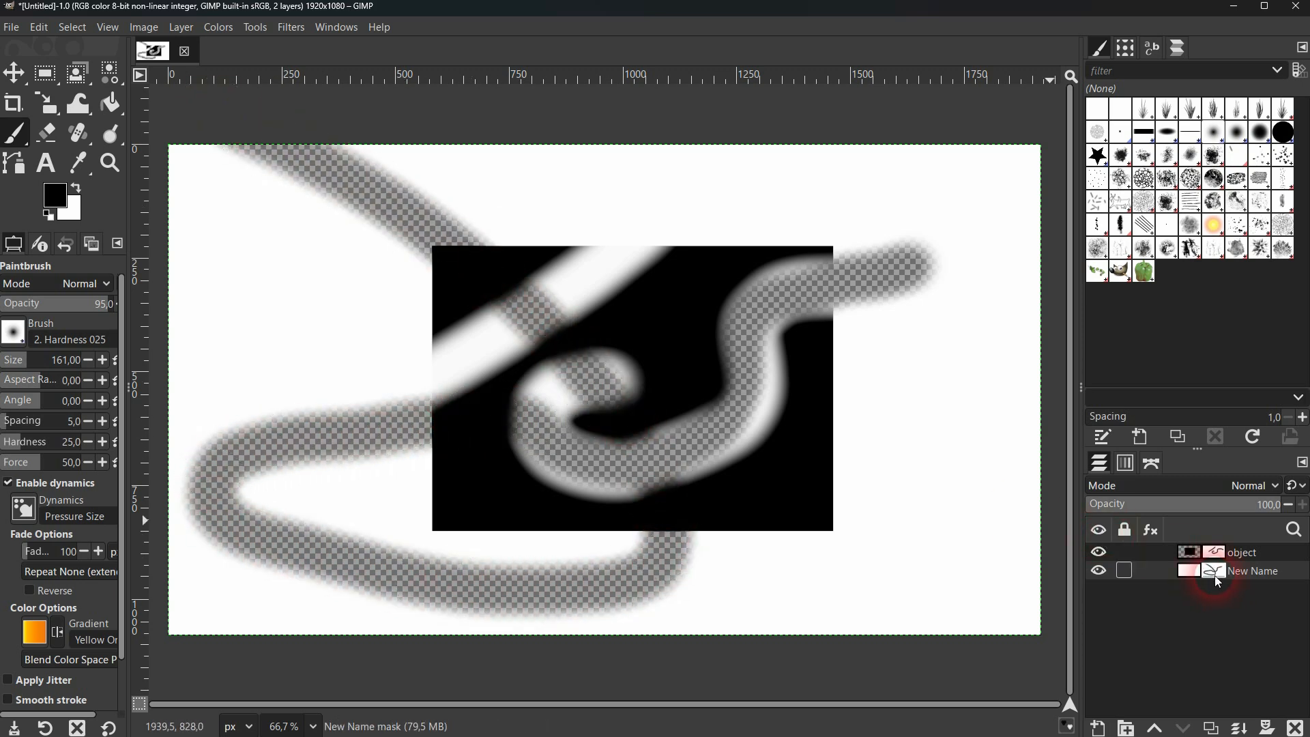
click(1210, 555)
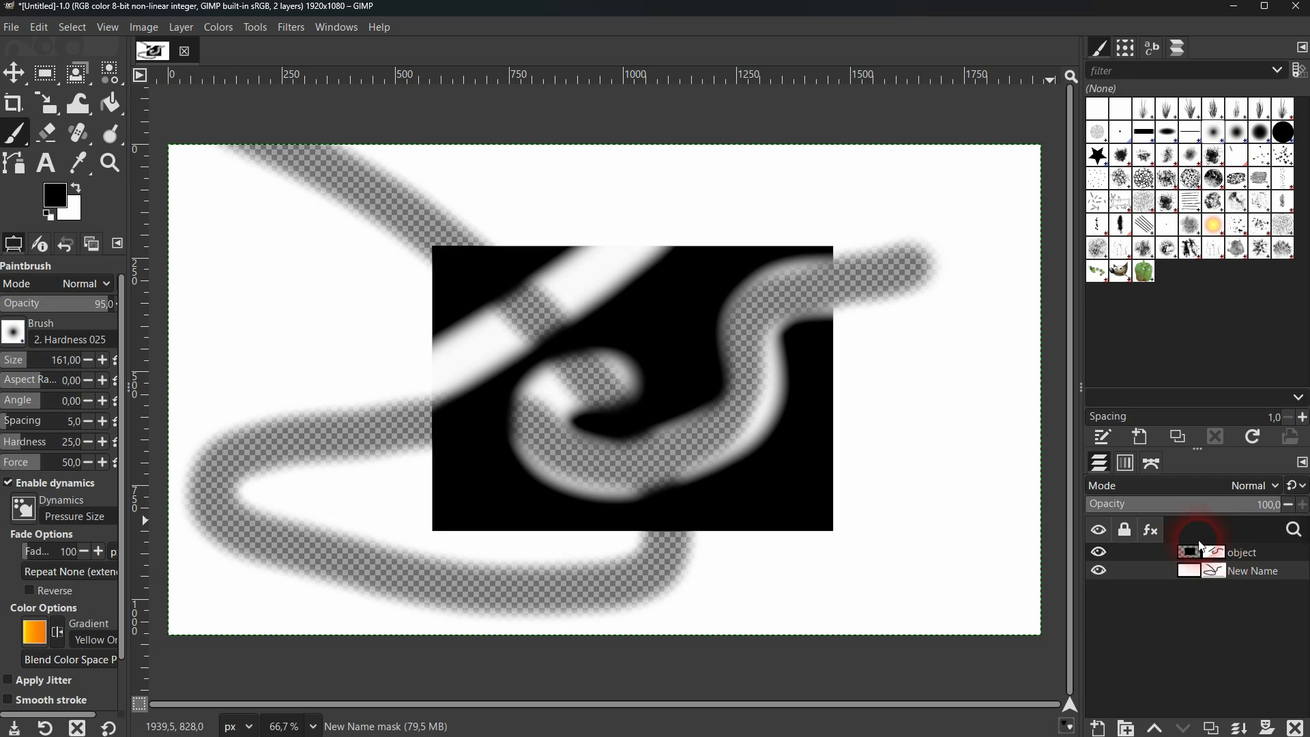